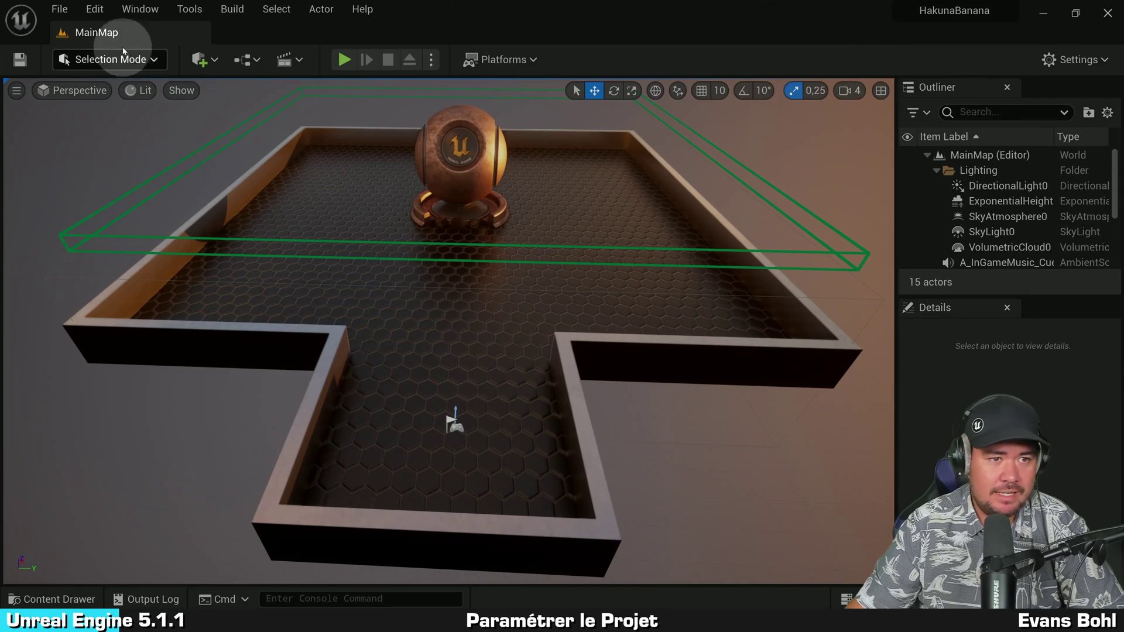
Open the project settings and review the default game mode and default maps under Maps & Modes.
{"action": "left_click", "coordinate": [95, 9]}
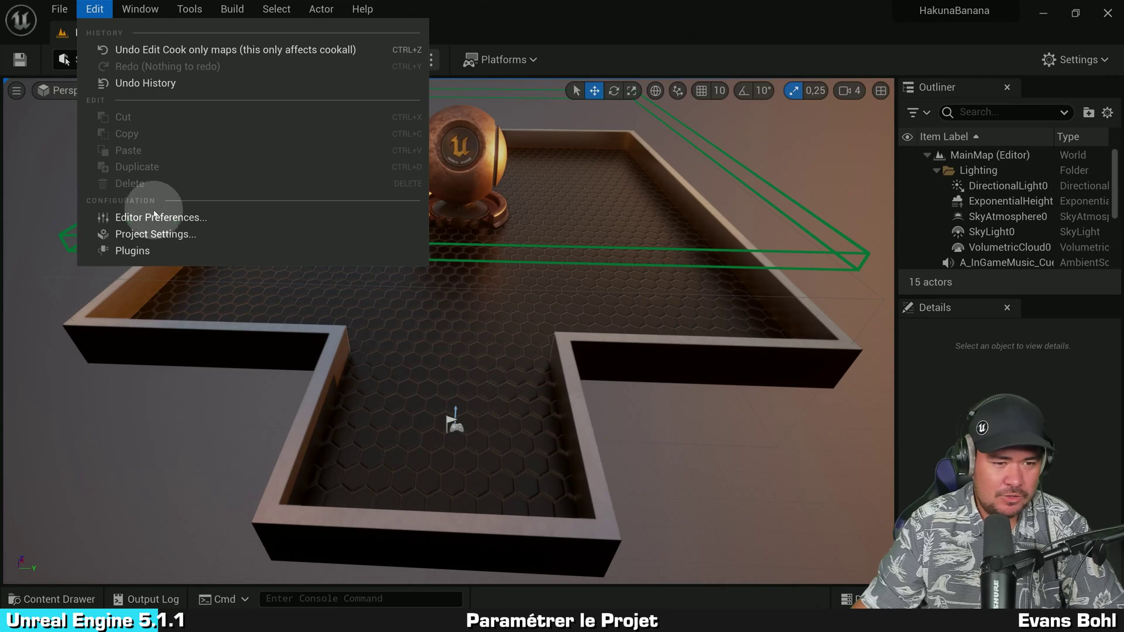
{"action": "left_click", "coordinate": [152, 235]}
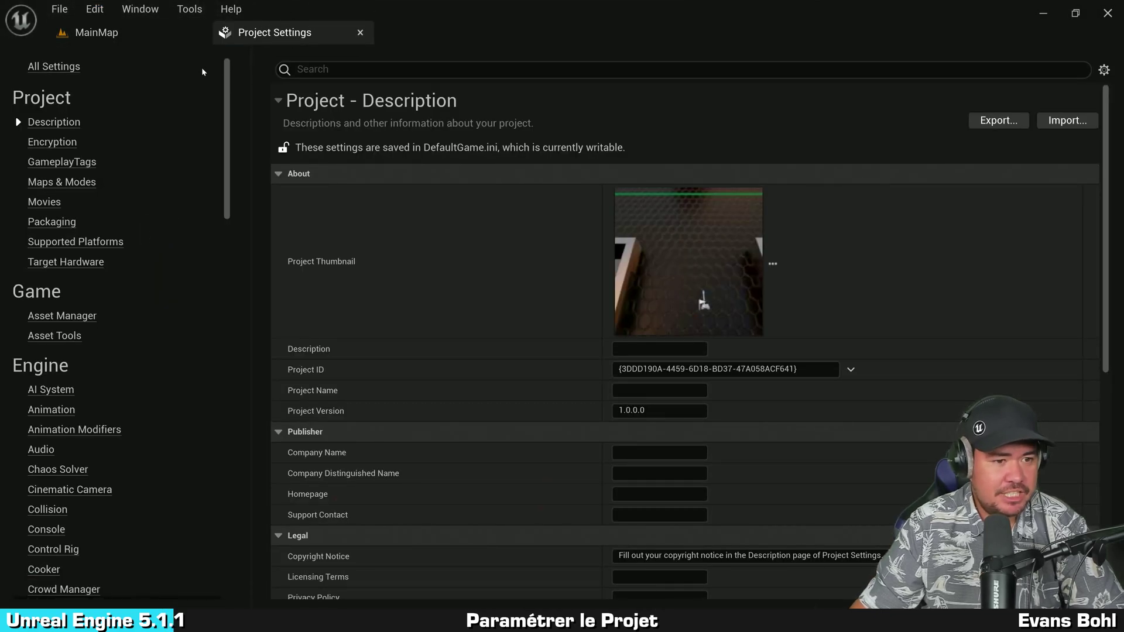
{"action": "left_click", "coordinate": [69, 186]}
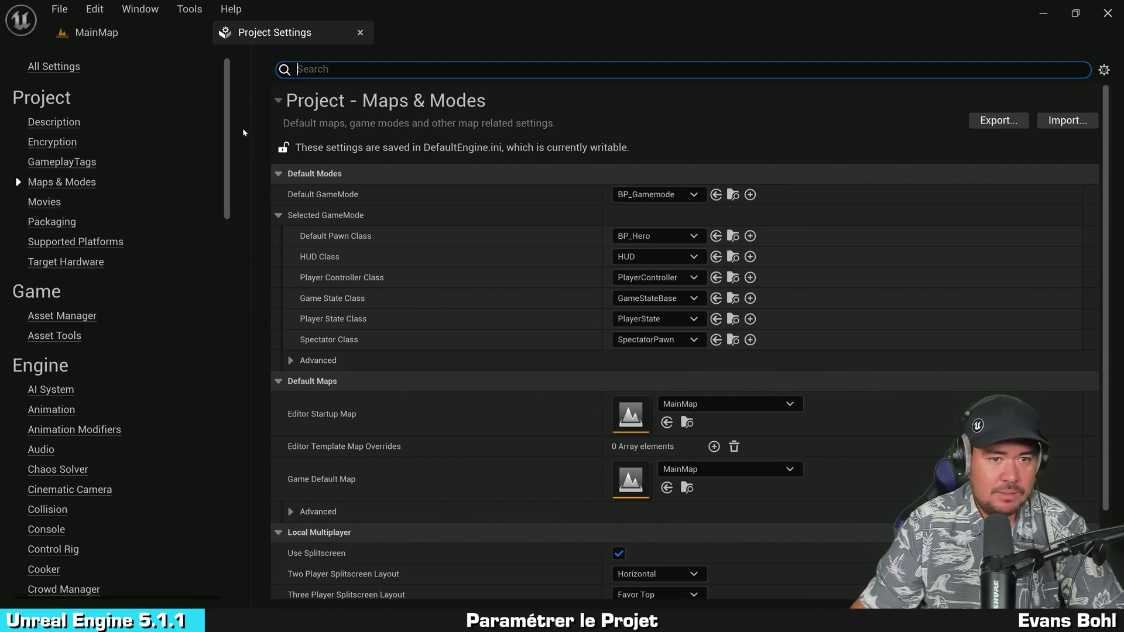
{"action": "scroll", "coordinate": [931, 130], "scroll_direction": "down", "scroll_amount": 2}
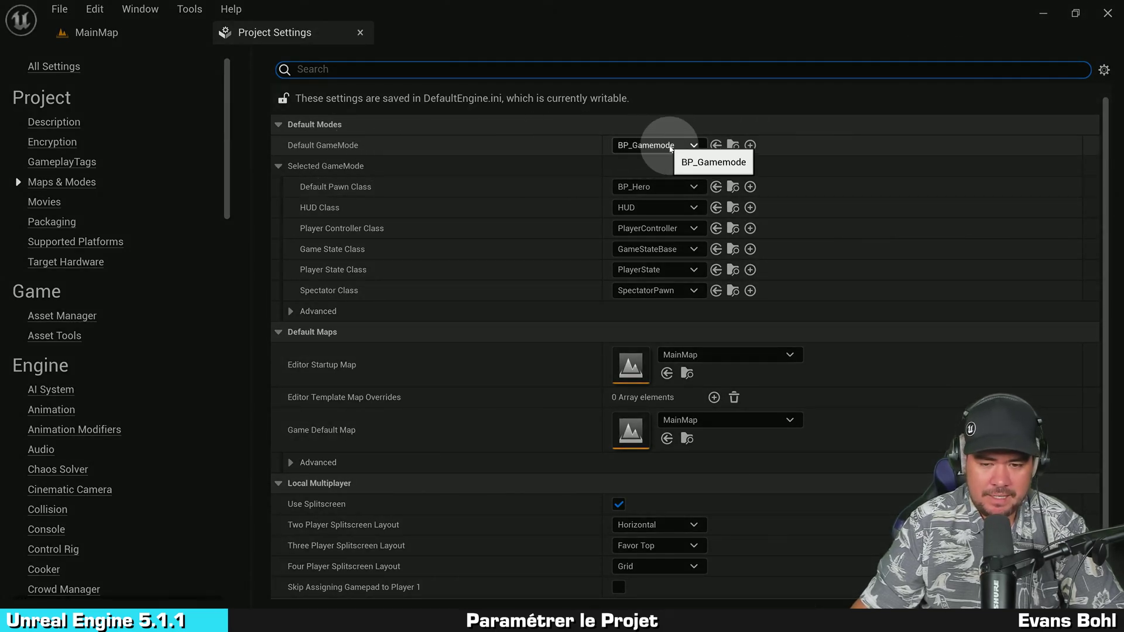
{"action": "mouse_move", "coordinate": [313, 366]}
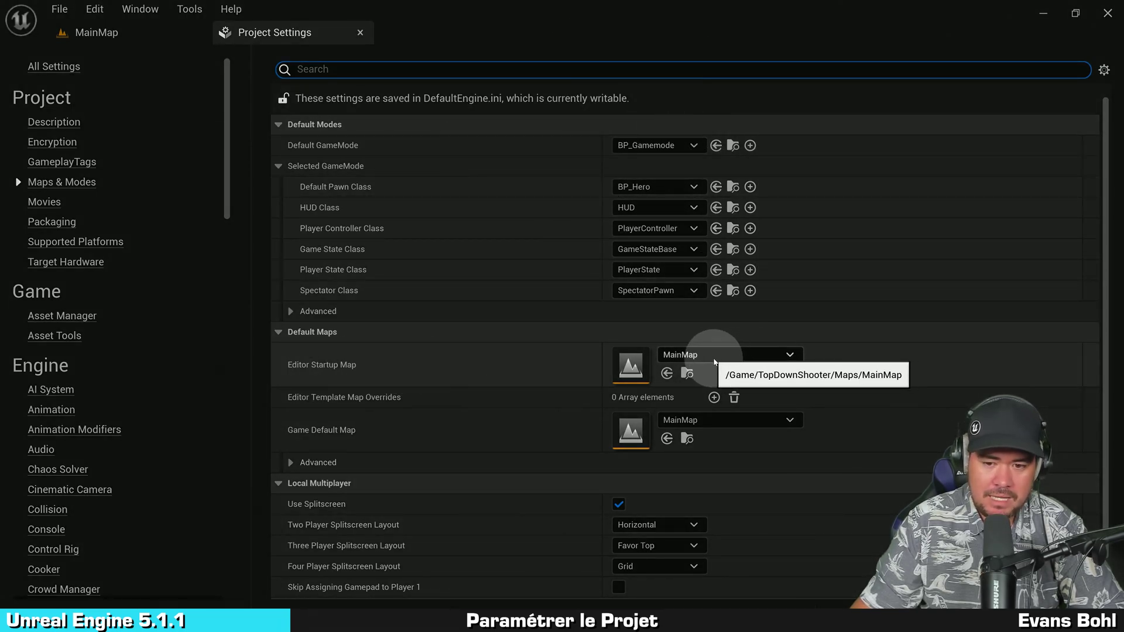
{"action": "left_click", "coordinate": [95, 32]}
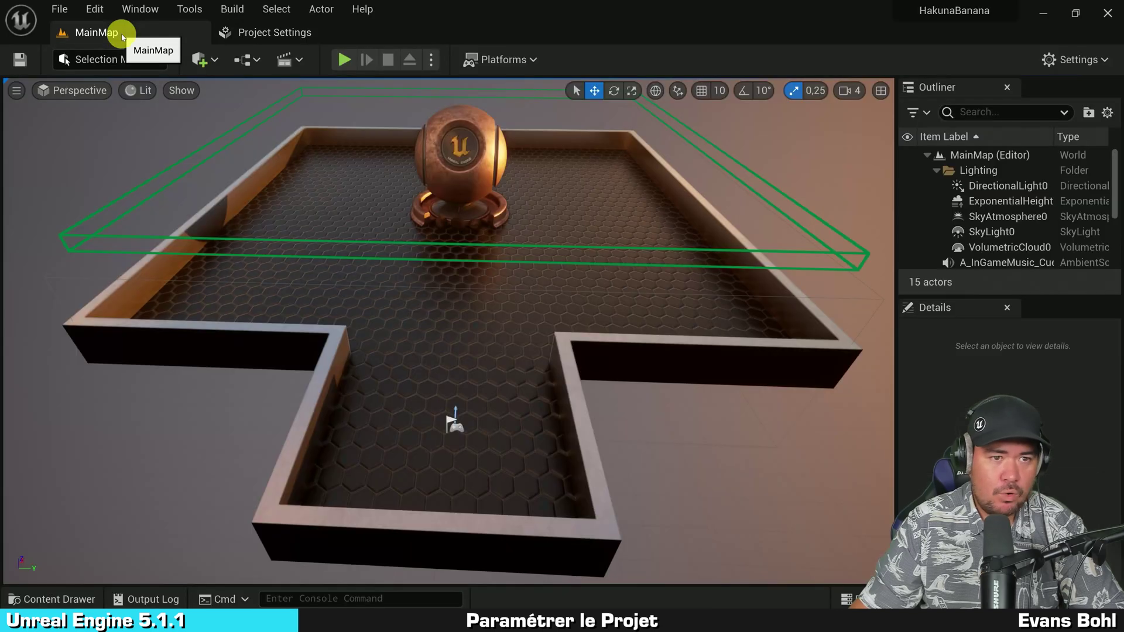
{"action": "left_click", "coordinate": [213, 113]}
{"action": "left_click", "coordinate": [111, 32]}
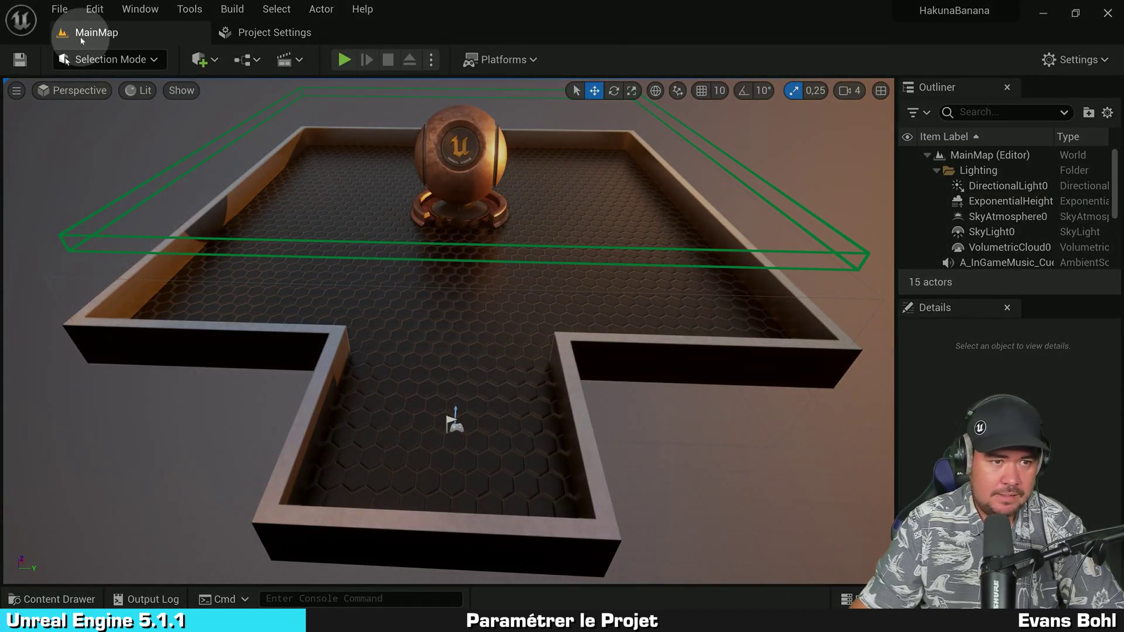
{"action": "left_click", "coordinate": [255, 33]}
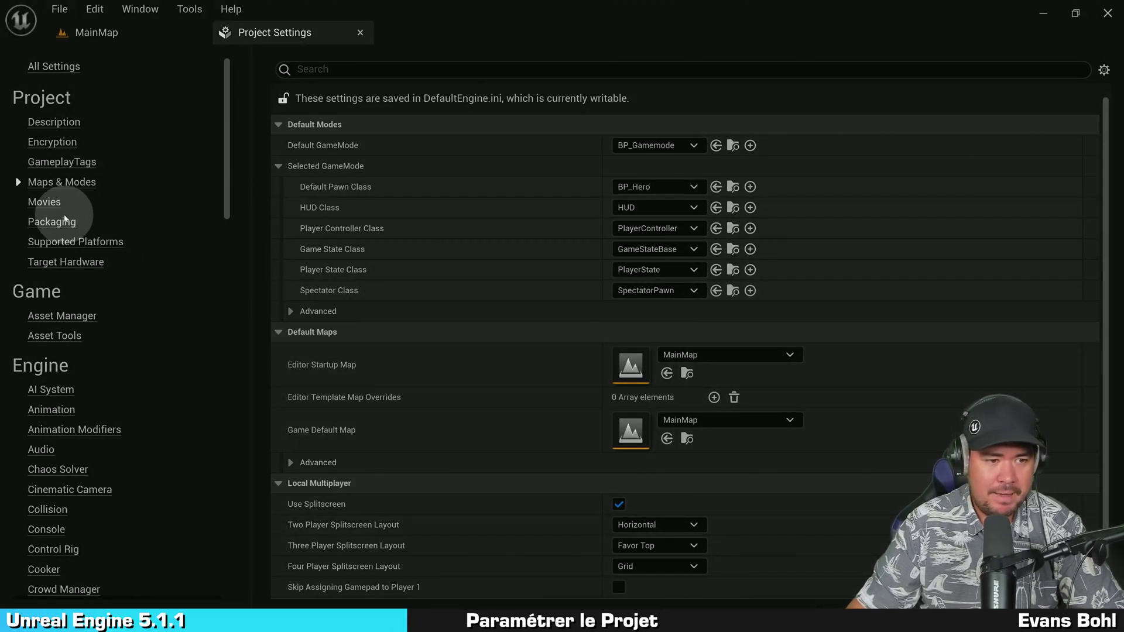
Enable Cook only maps in the advanced Packaging settings of the project.
{"action": "left_click", "coordinate": [44, 224]}
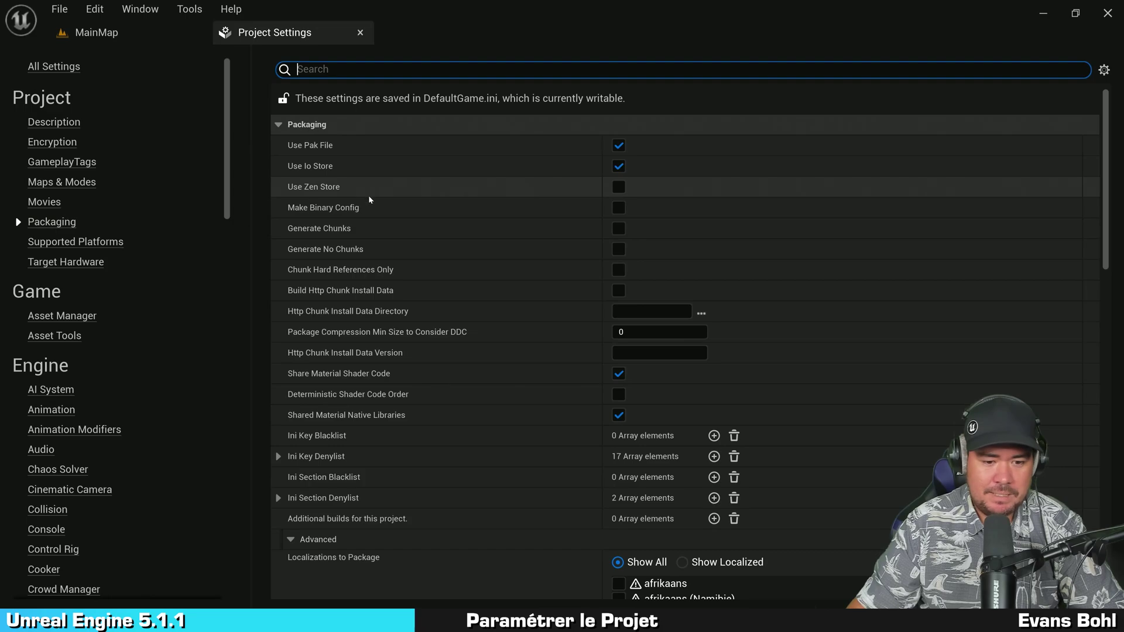
{"action": "left_click", "coordinate": [289, 541]}
{"action": "scroll", "coordinate": [416, 375], "scroll_direction": "down", "scroll_amount": 3}
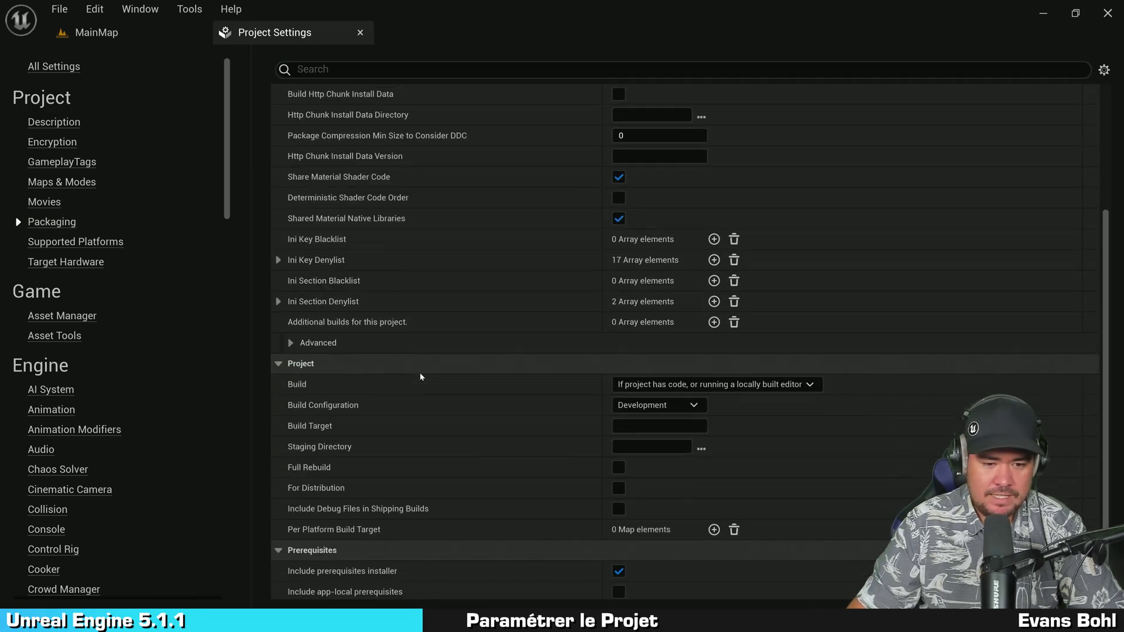
{"action": "scroll", "coordinate": [304, 348], "scroll_direction": "up", "scroll_amount": 4}
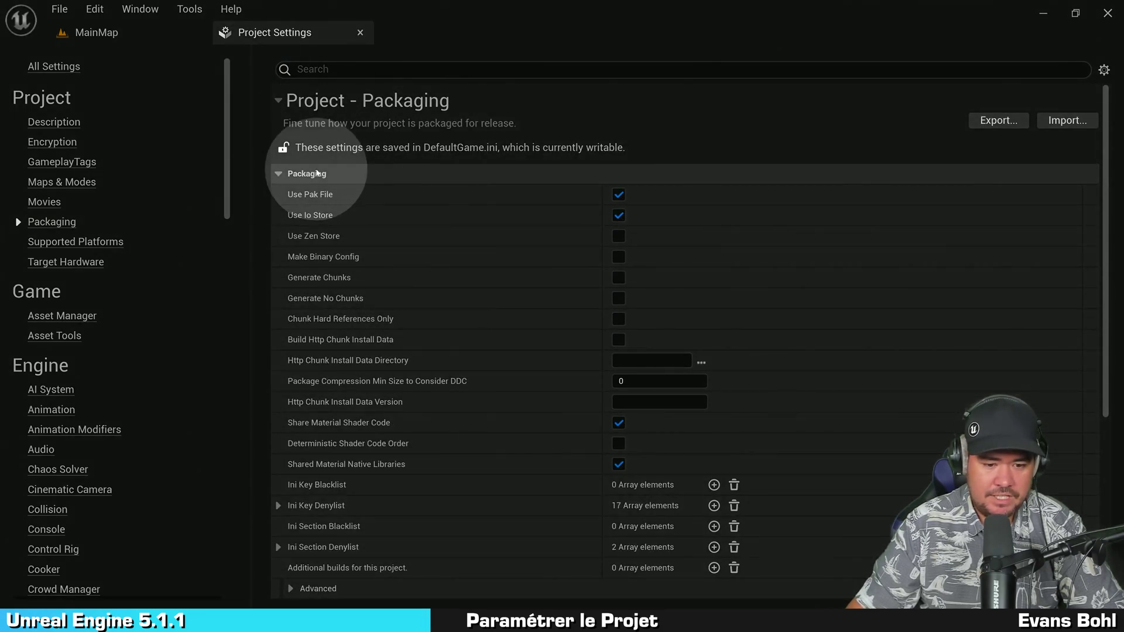
{"action": "scroll", "coordinate": [340, 225], "scroll_direction": "down", "scroll_amount": 1}
{"action": "scroll", "coordinate": [340, 224], "scroll_direction": "down", "scroll_amount": 2}
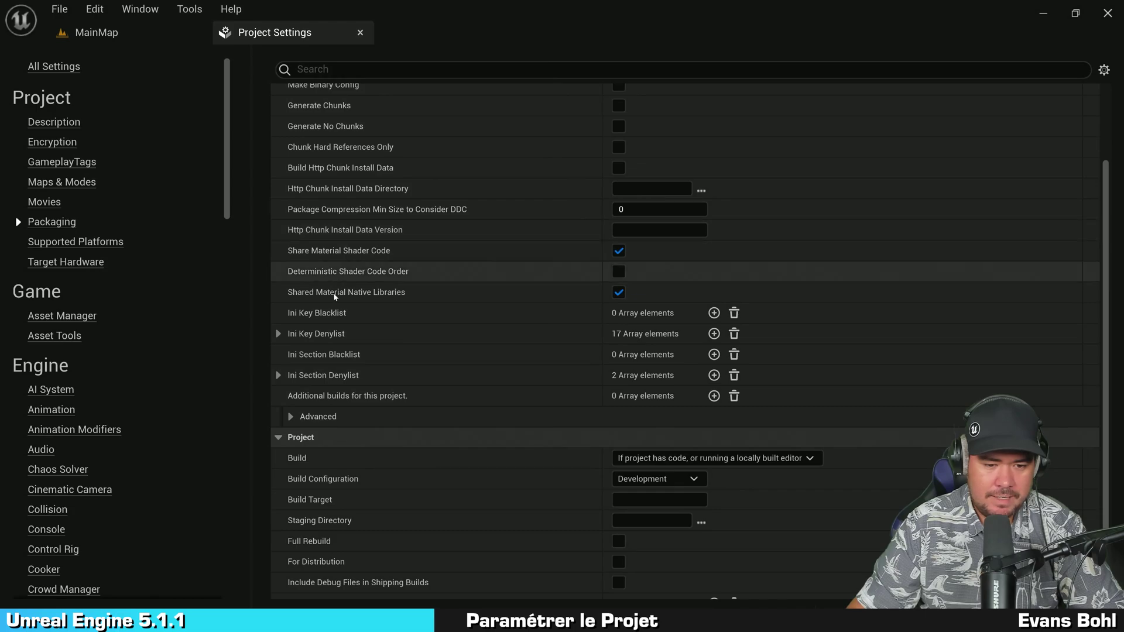
{"action": "left_click", "coordinate": [291, 416]}
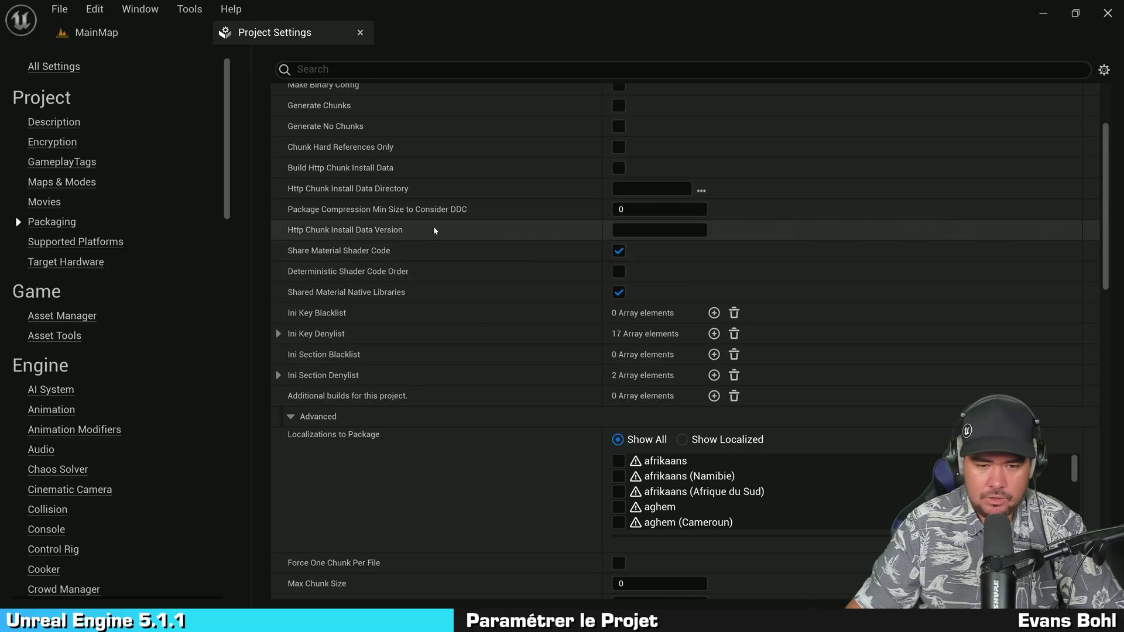
{"action": "scroll", "coordinate": [444, 182], "scroll_direction": "down", "scroll_amount": 7}
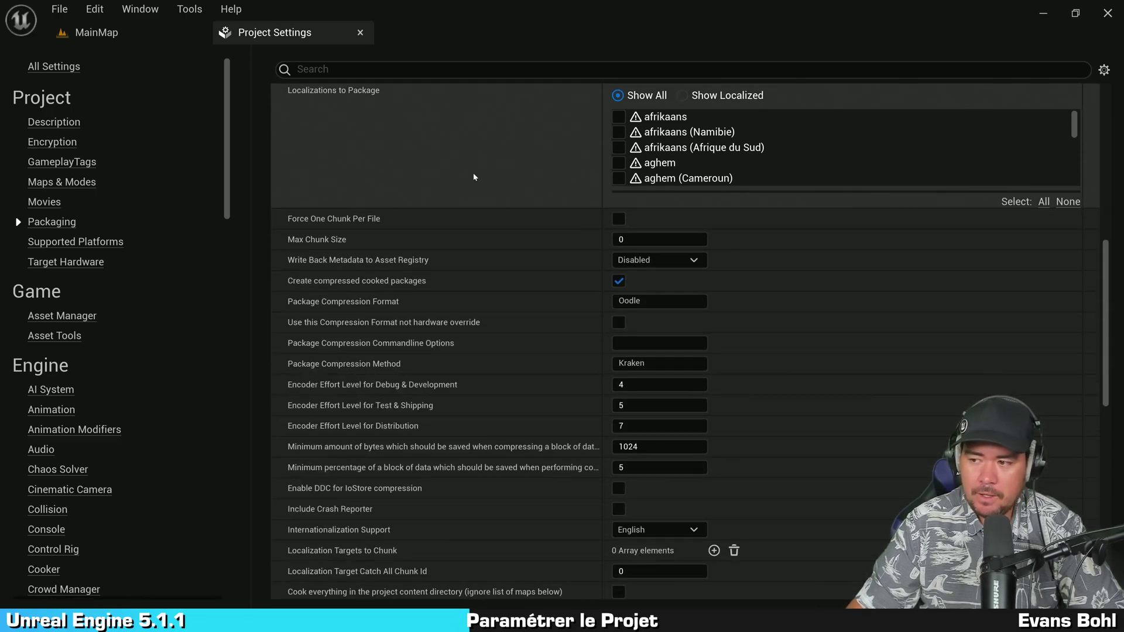
{"action": "scroll", "coordinate": [475, 177], "scroll_direction": "down", "scroll_amount": 5}
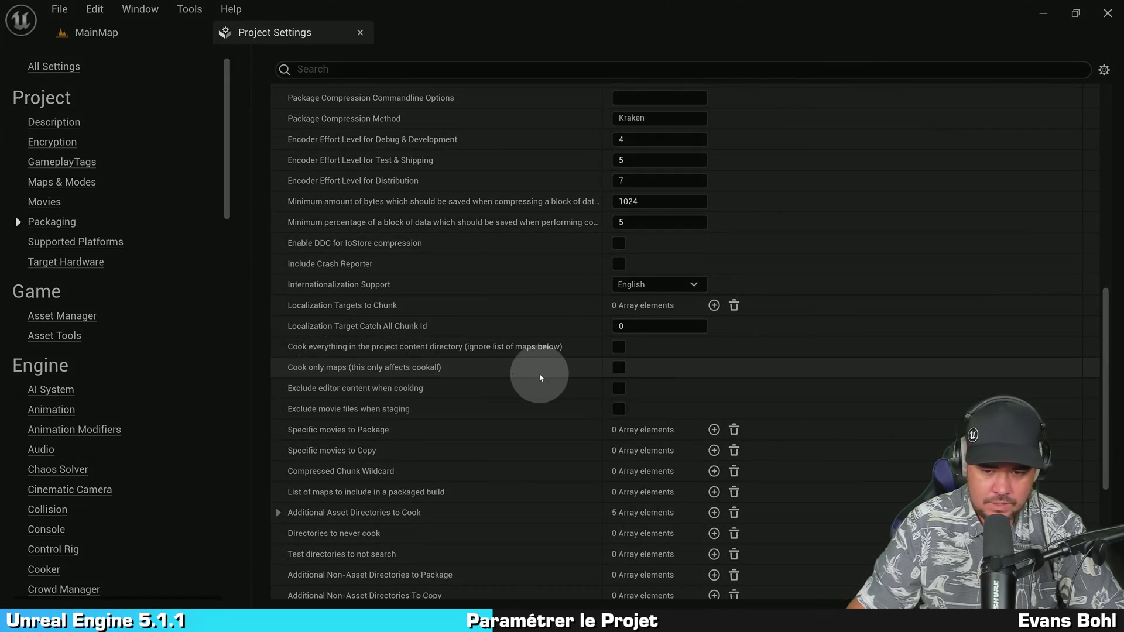
{"action": "left_click", "coordinate": [618, 369]}
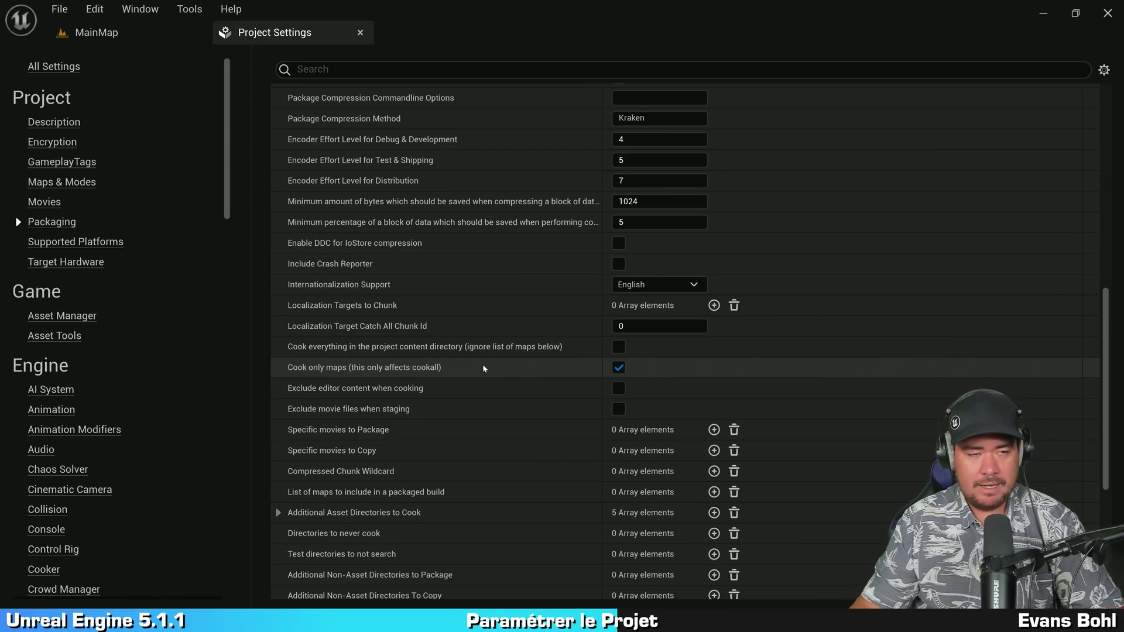
Check which levels the project's TopDownShooter Maps folder contains, and return to the packaging settings.
{"action": "left_click", "coordinate": [118, 32]}
{"action": "key", "text": "ctrl+space"}
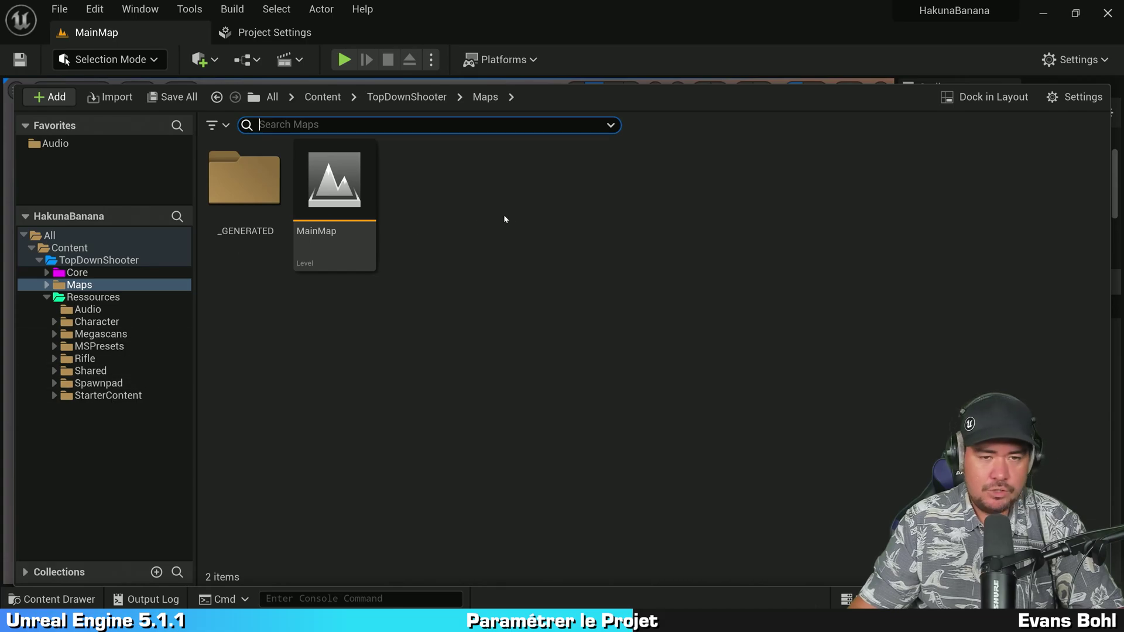
{"action": "key", "text": "ctrl+space"}
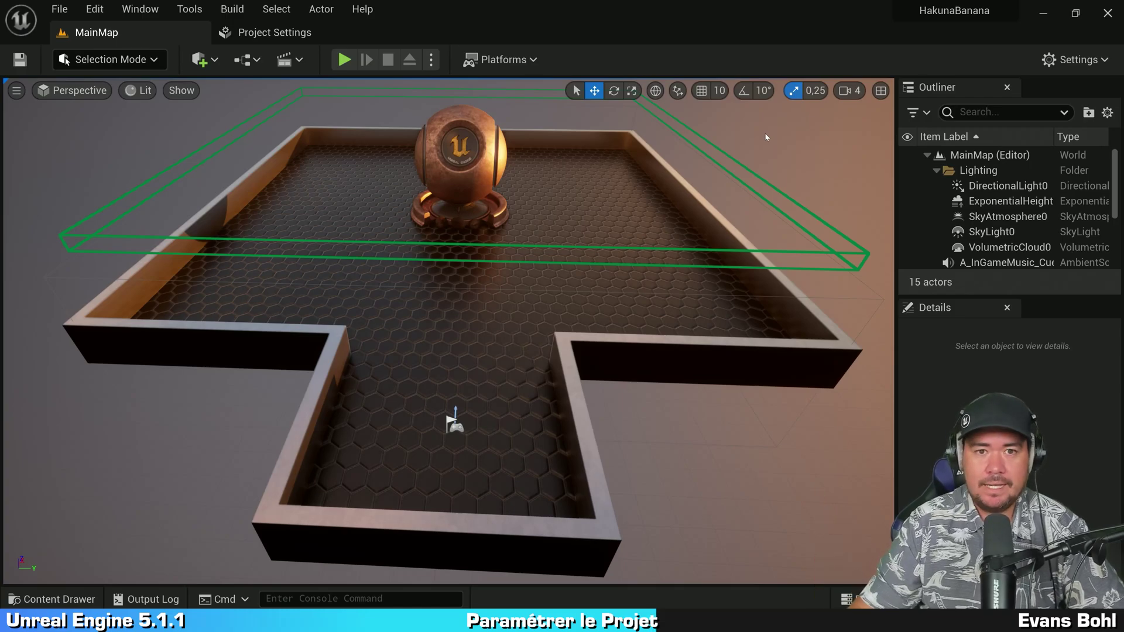
{"action": "left_click", "coordinate": [258, 32]}
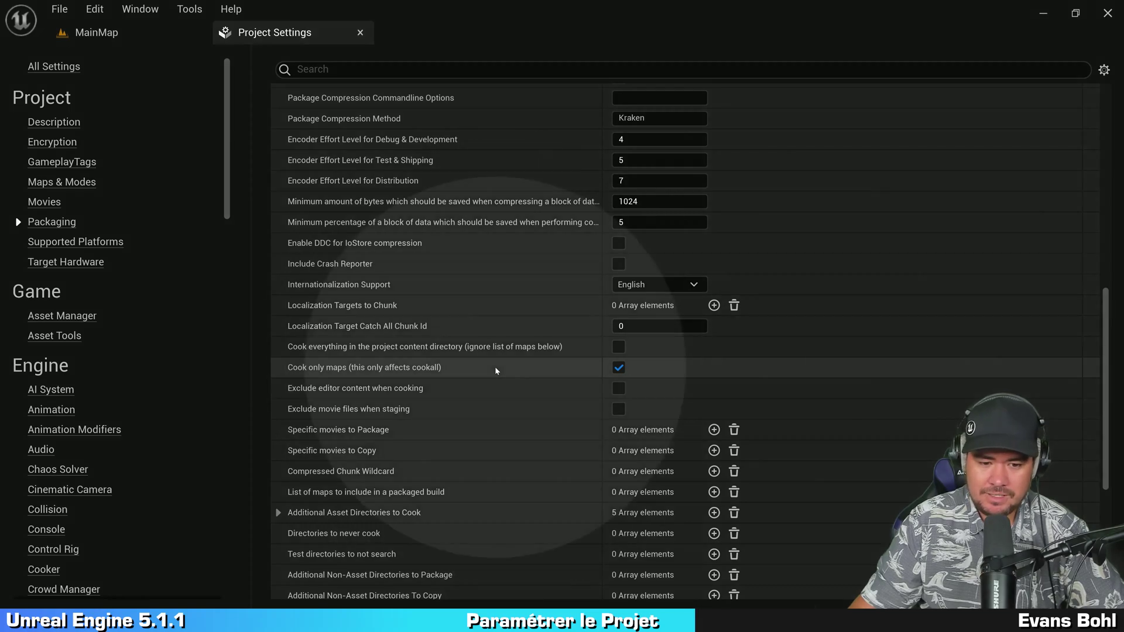
Add one empty element to the list of maps to include in a packaged build.
{"action": "left_click", "coordinate": [495, 367]}
{"action": "scroll", "coordinate": [489, 327], "scroll_direction": "down", "scroll_amount": 3}
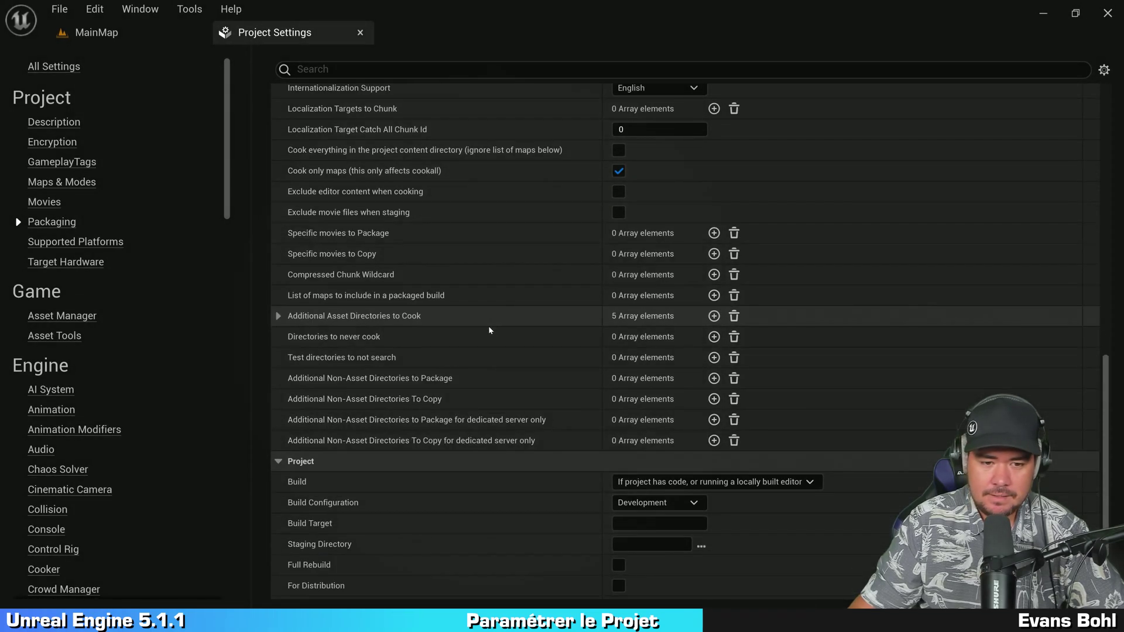
{"action": "left_click", "coordinate": [317, 302]}
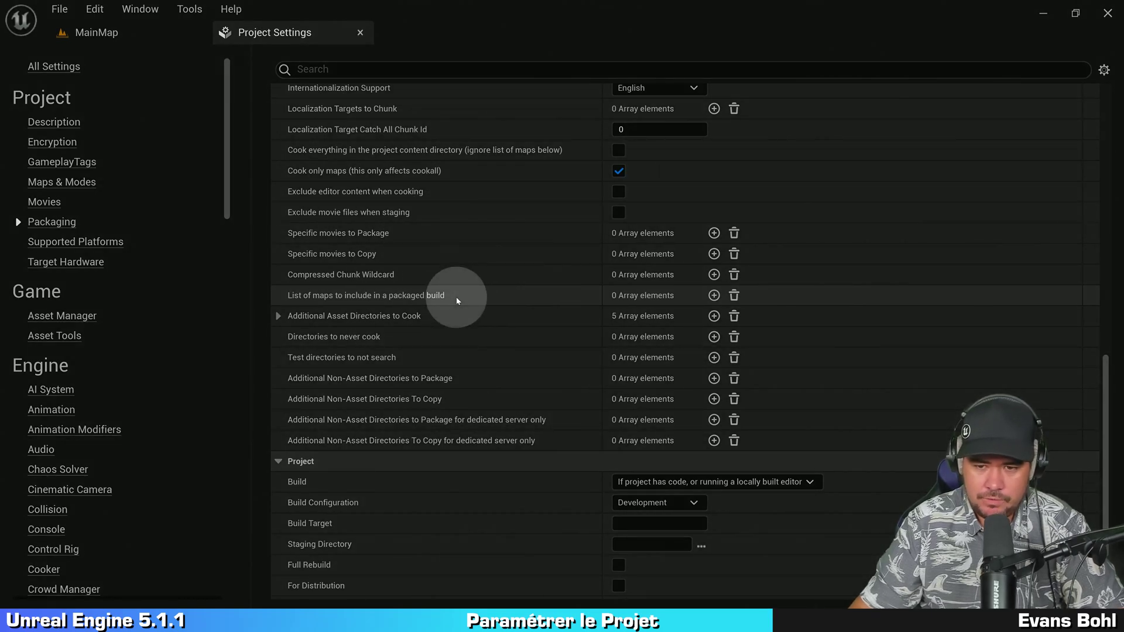
{"action": "left_click", "coordinate": [713, 295]}
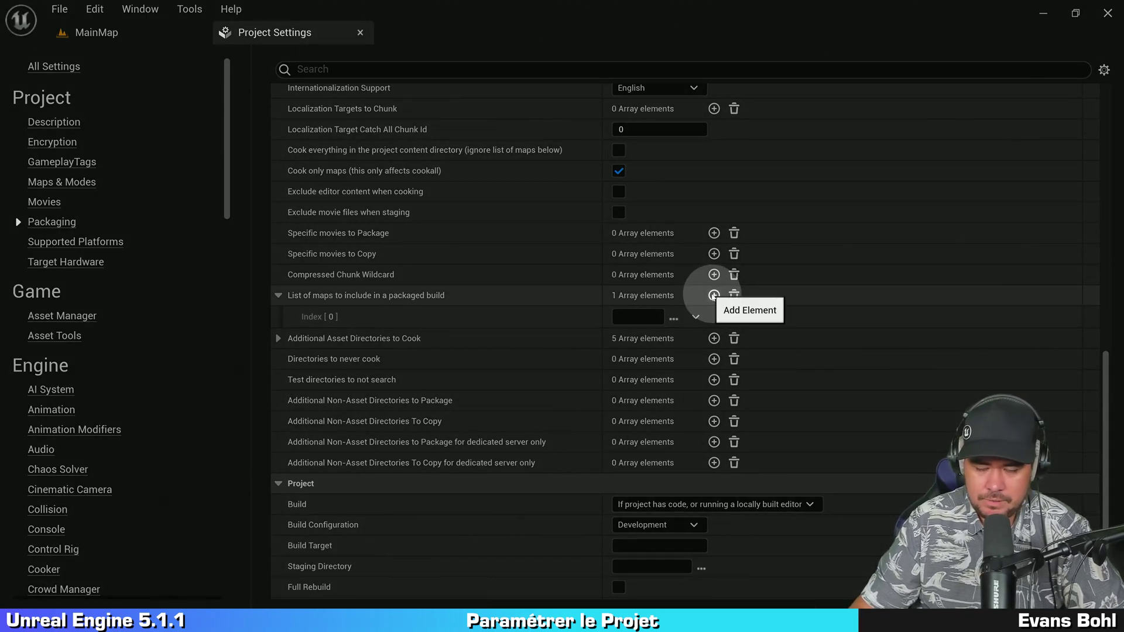
{"action": "left_click", "coordinate": [734, 295]}
{"action": "left_click", "coordinate": [714, 295]}
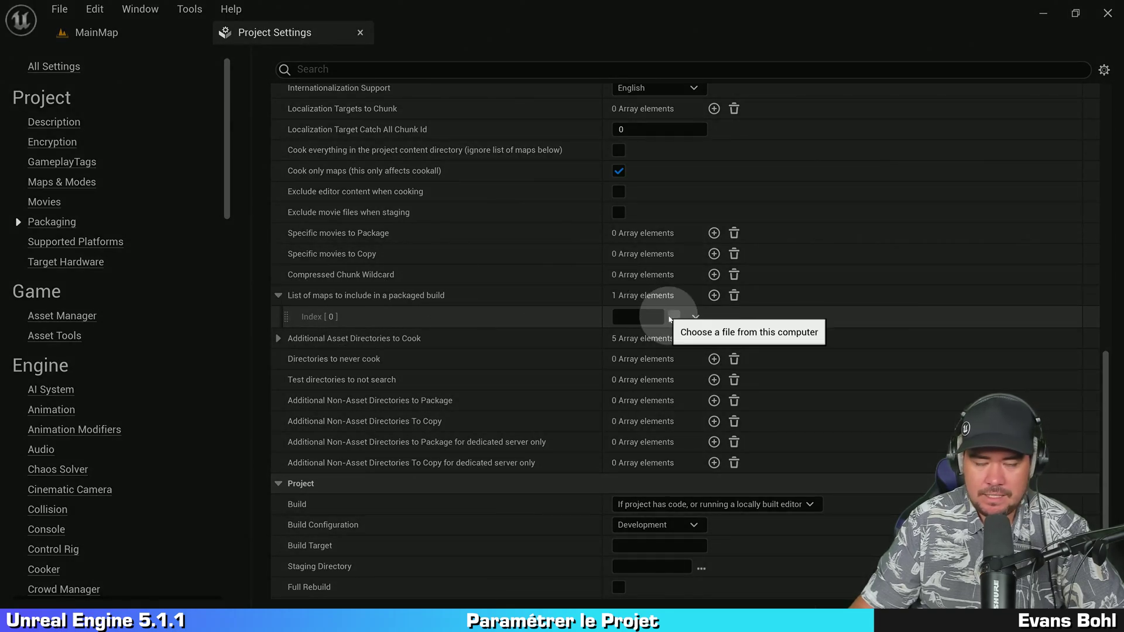
{"action": "left_click", "coordinate": [151, 29]}
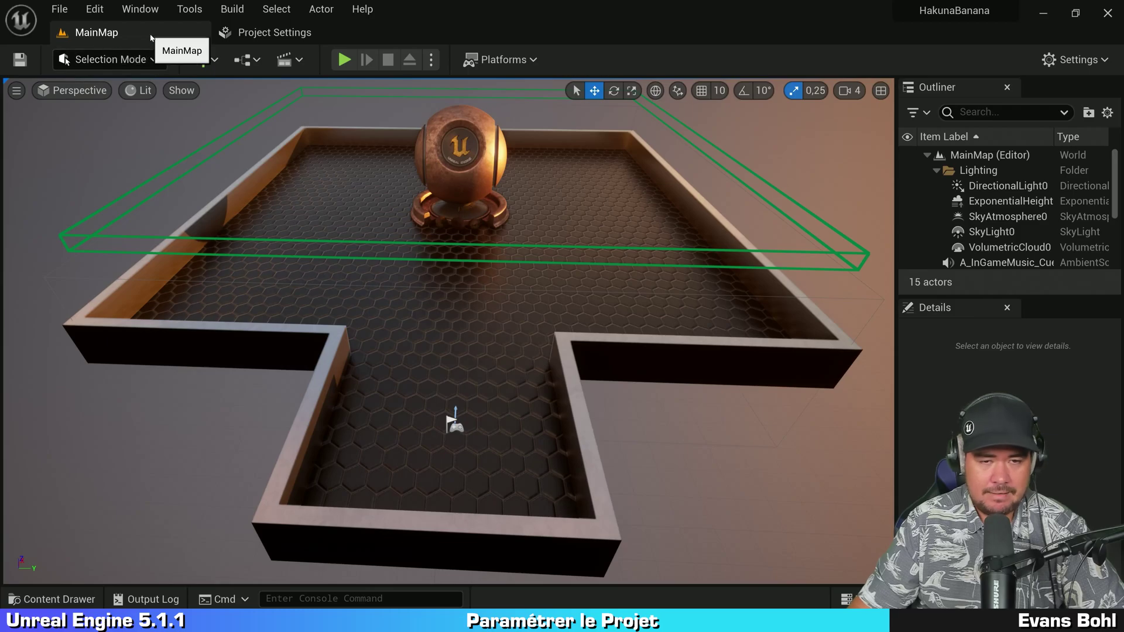
{"action": "left_click", "coordinate": [280, 30]}
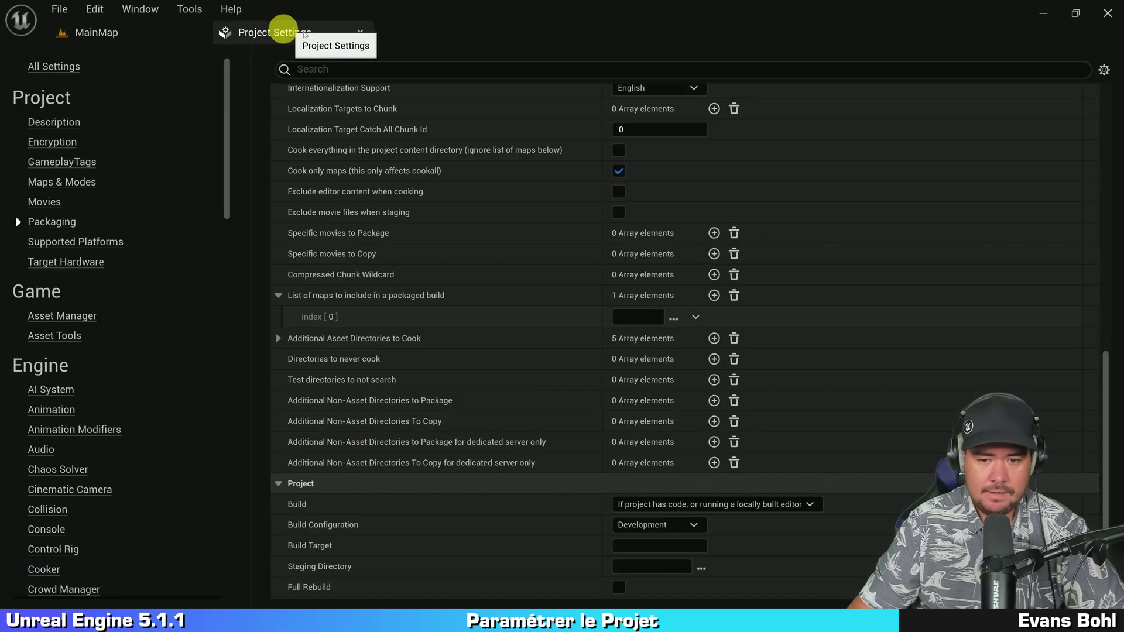
Set the empty map list element to MainMap.umap from ProjApprenant_UB_2023's Content/TopDownShooter/Maps folder.
{"action": "left_click", "coordinate": [673, 319]}
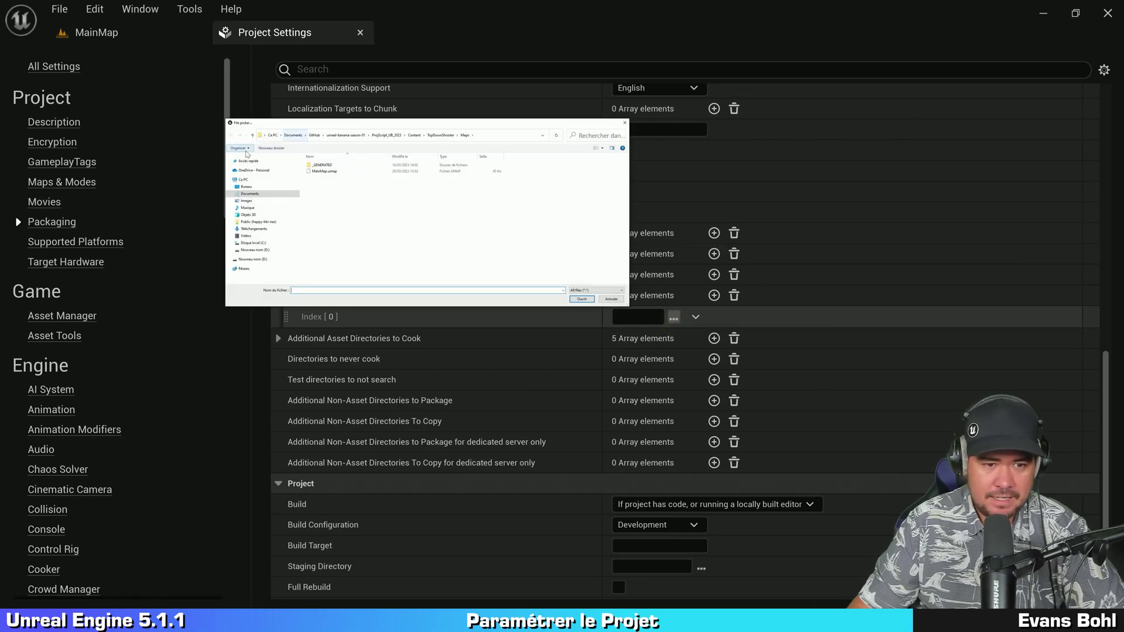
{"action": "left_click", "coordinate": [231, 179]}
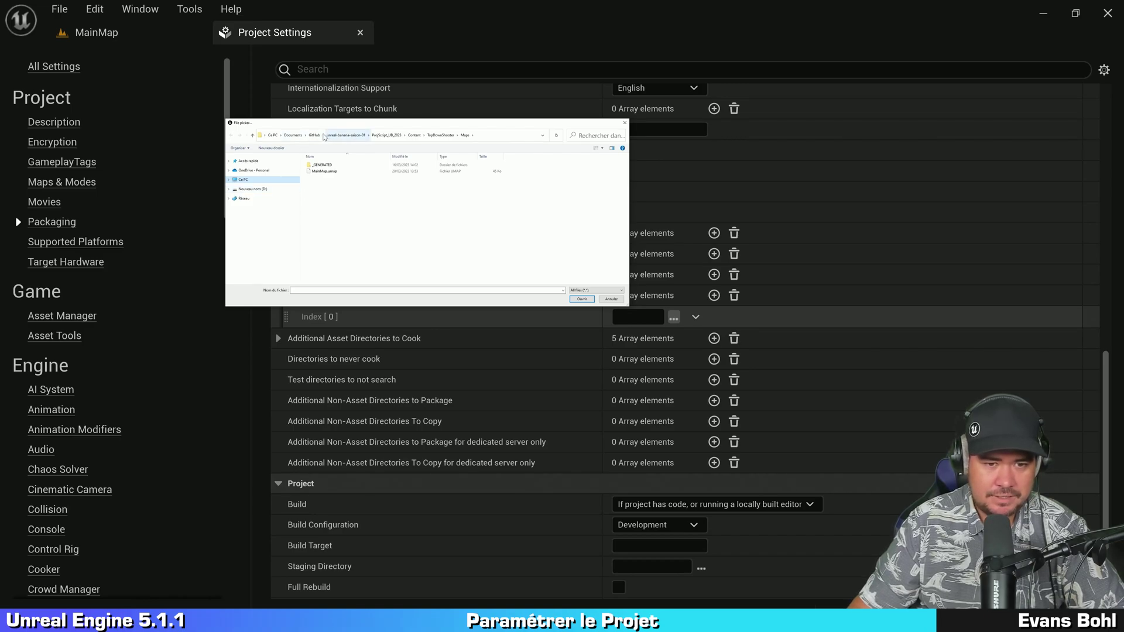
{"action": "left_click", "coordinate": [350, 135]}
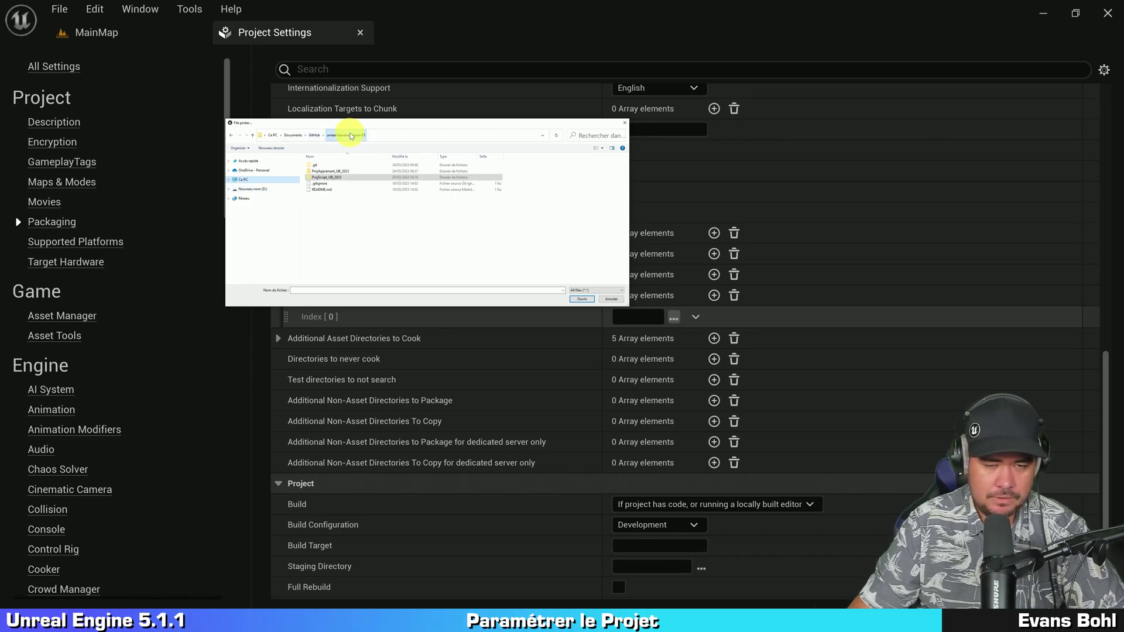
{"action": "left_click", "coordinate": [402, 237]}
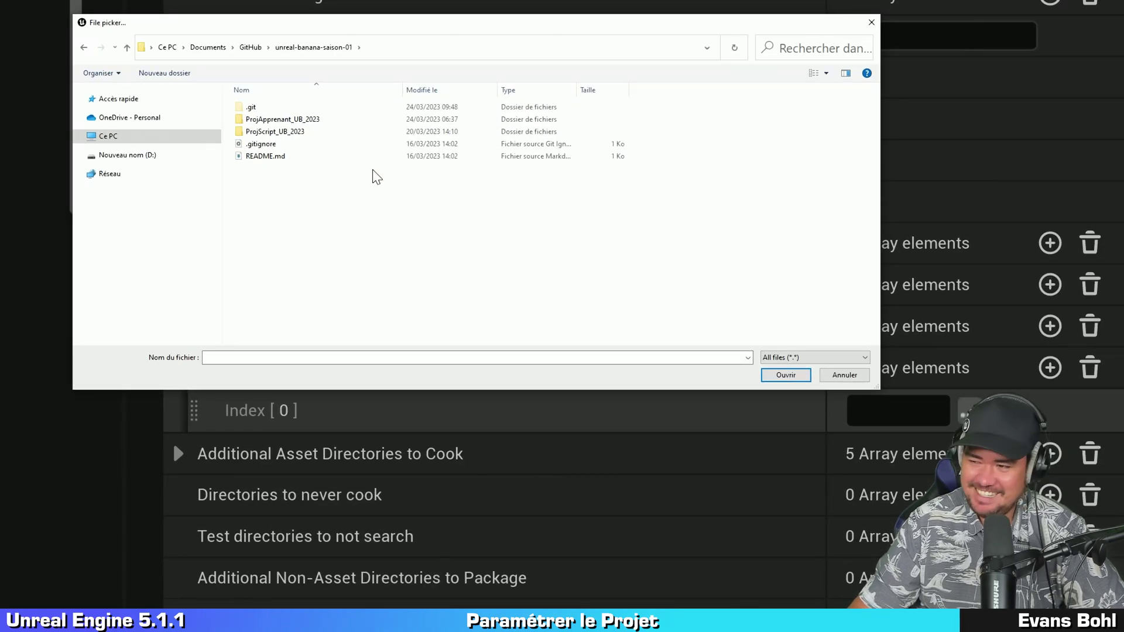
{"action": "left_click", "coordinate": [284, 121]}
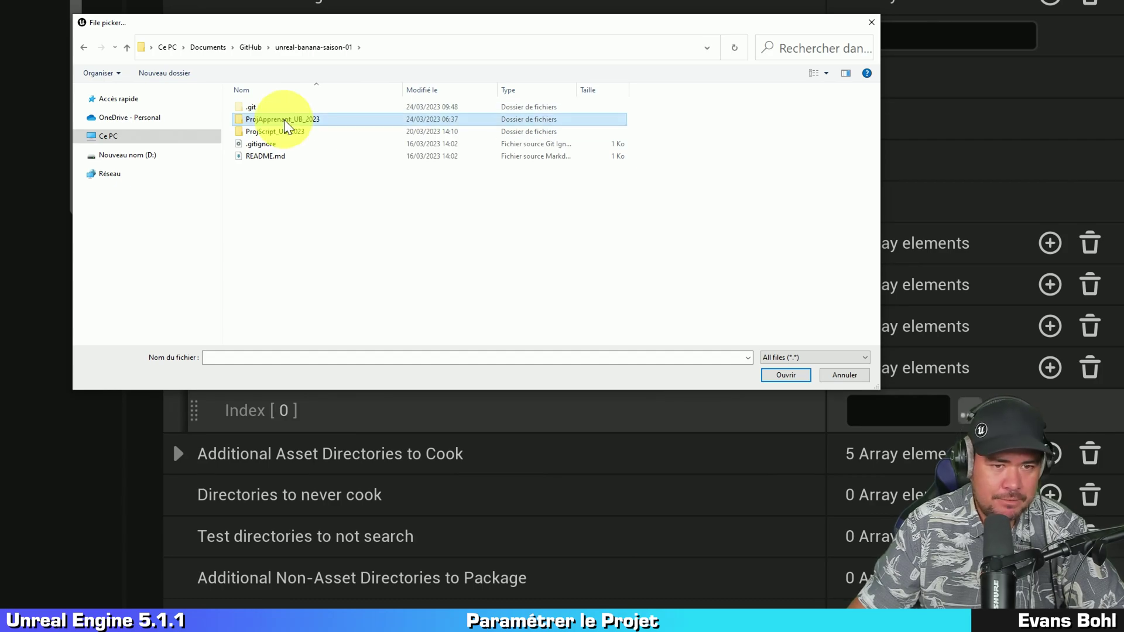
{"action": "double_click", "coordinate": [345, 119]}
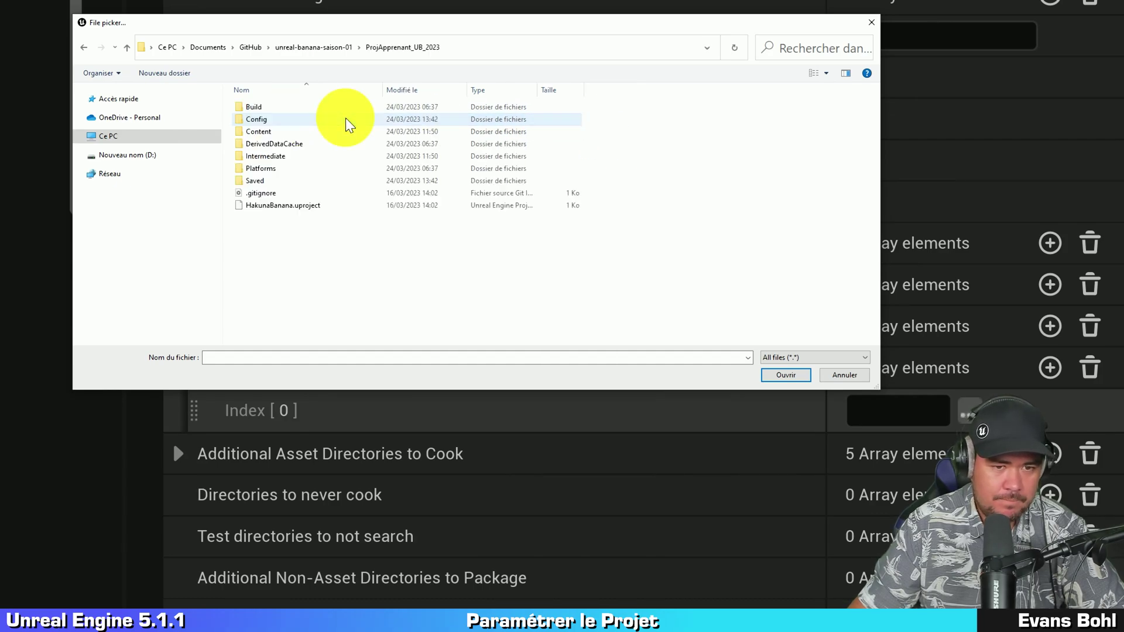
{"action": "double_click", "coordinate": [318, 130]}
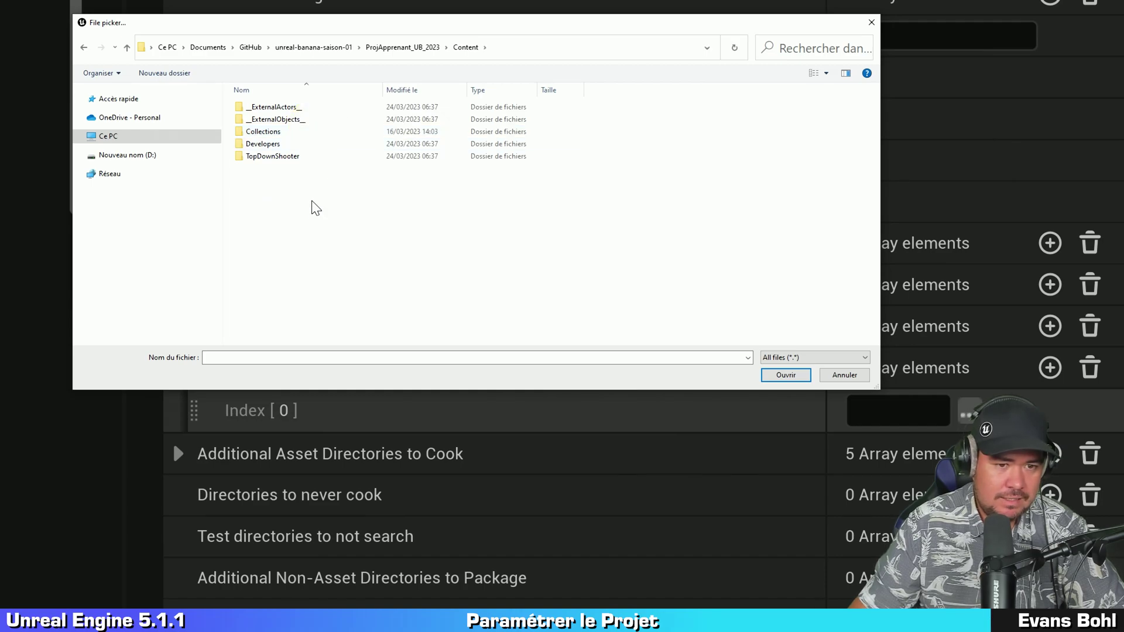
{"action": "double_click", "coordinate": [328, 159]}
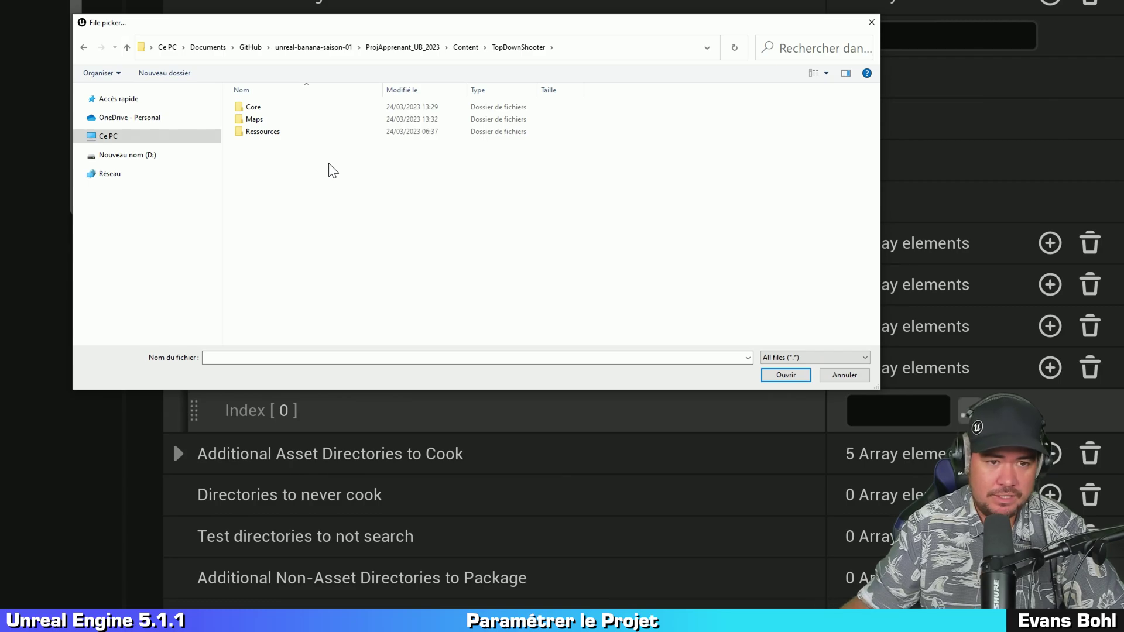
{"action": "double_click", "coordinate": [282, 120]}
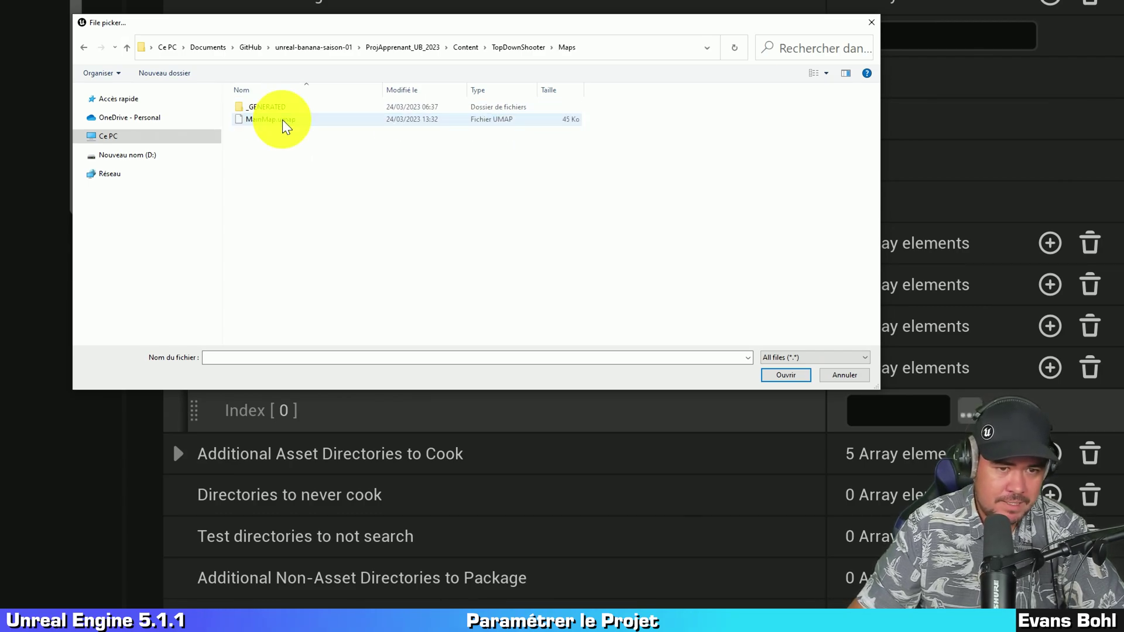
{"action": "left_click", "coordinate": [318, 117]}
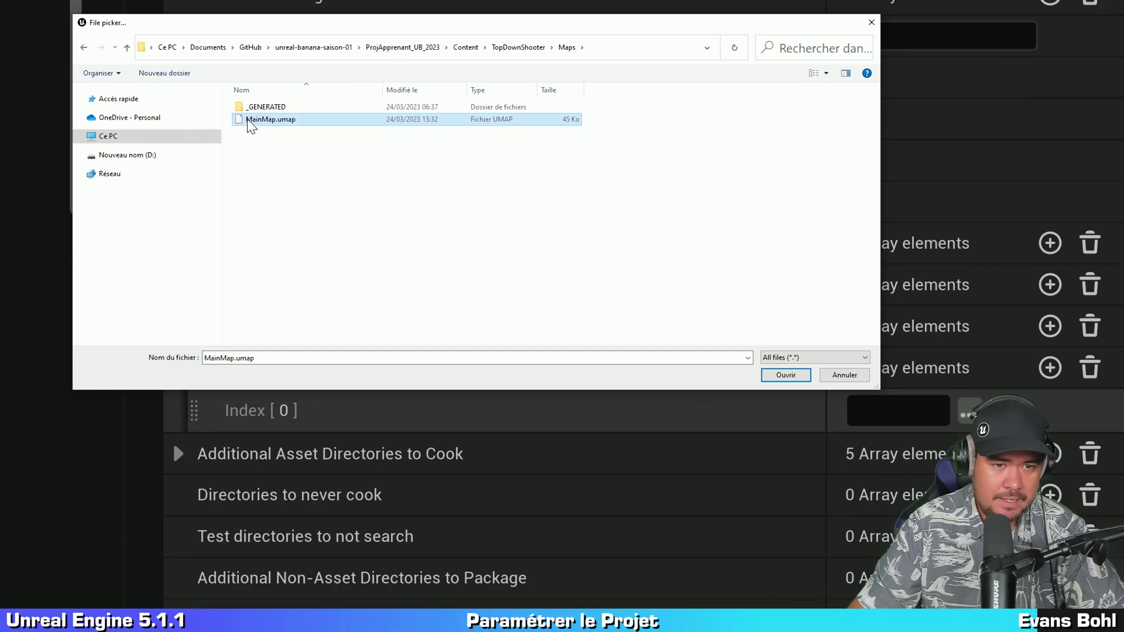
{"action": "double_click", "coordinate": [288, 121]}
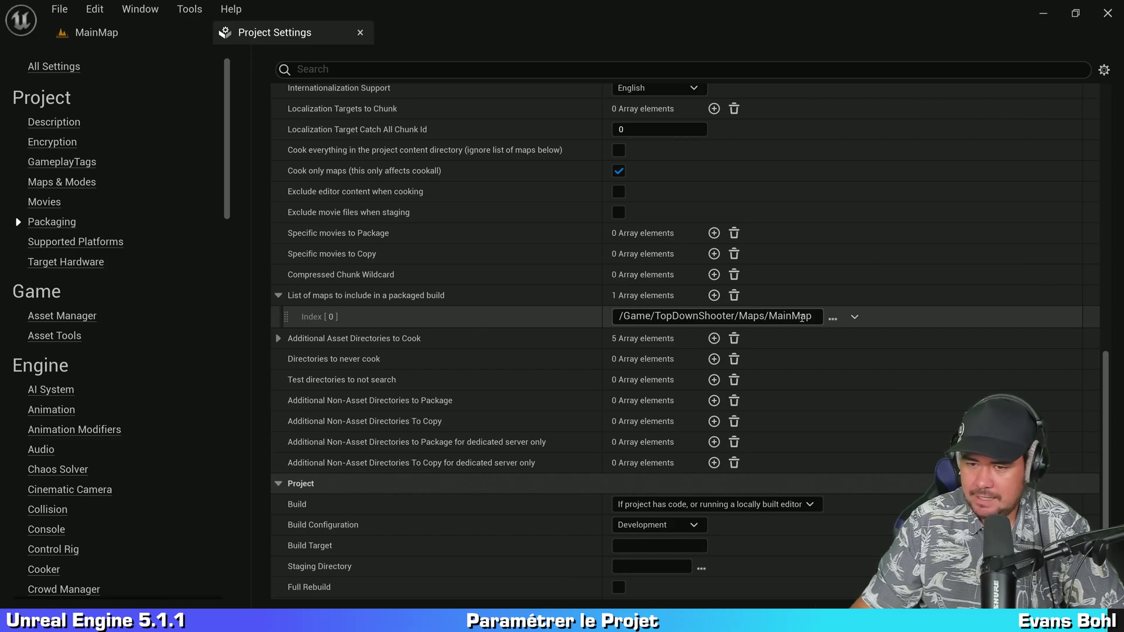
Close the project settings and open the Project Launcher over the level viewport.
{"action": "left_click", "coordinate": [360, 33]}
{"action": "left_click", "coordinate": [716, 144]}
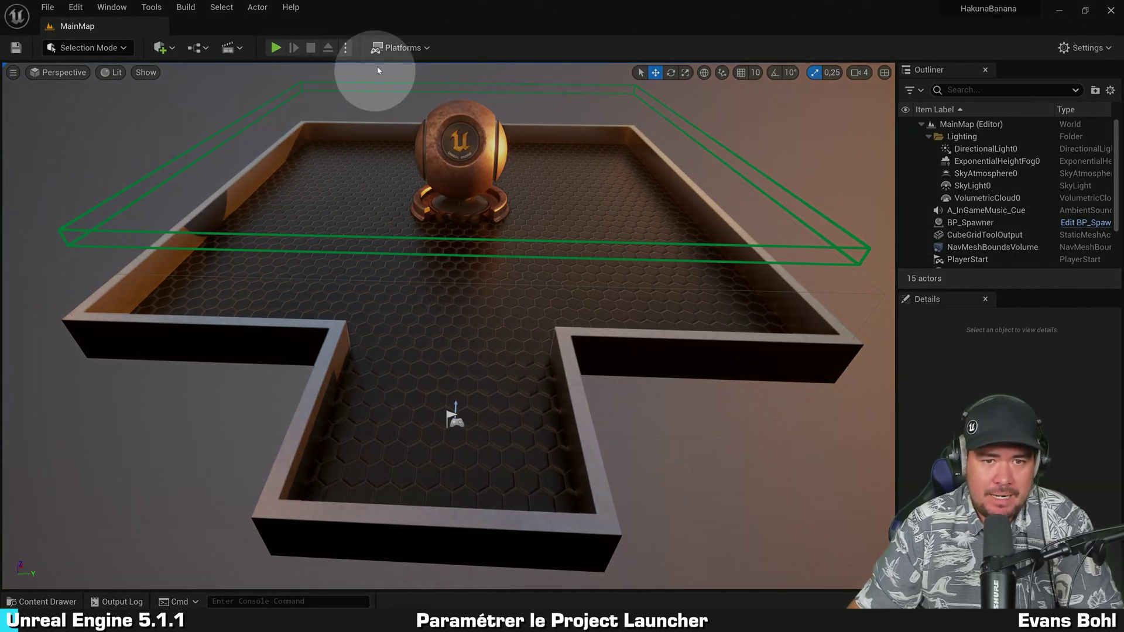
{"action": "left_click", "coordinate": [396, 49]}
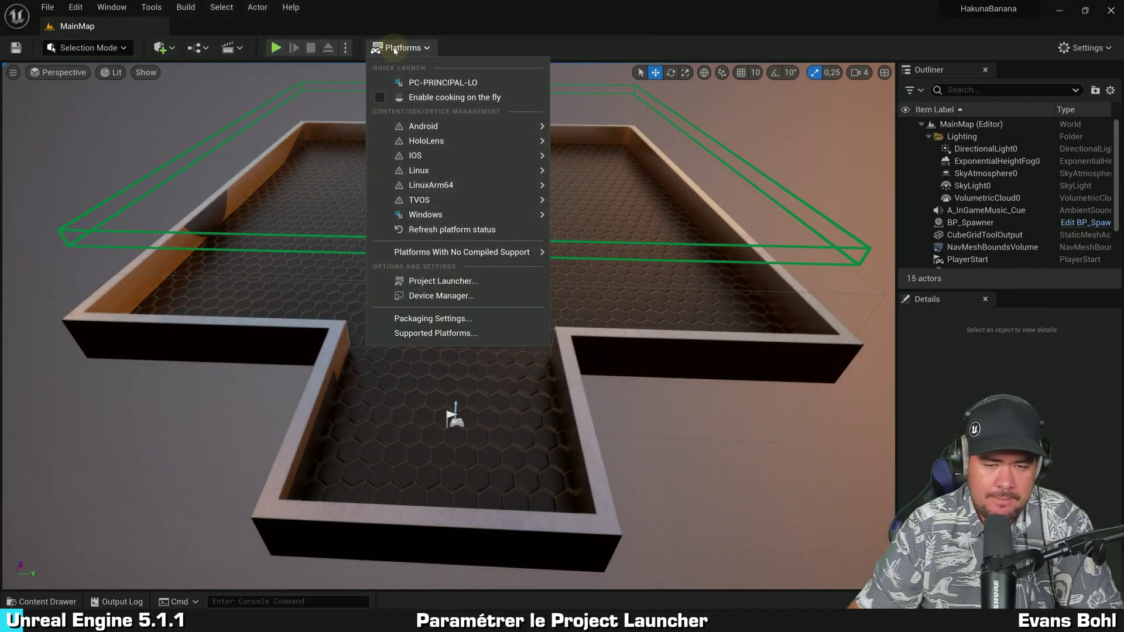
{"action": "left_click", "coordinate": [476, 283]}
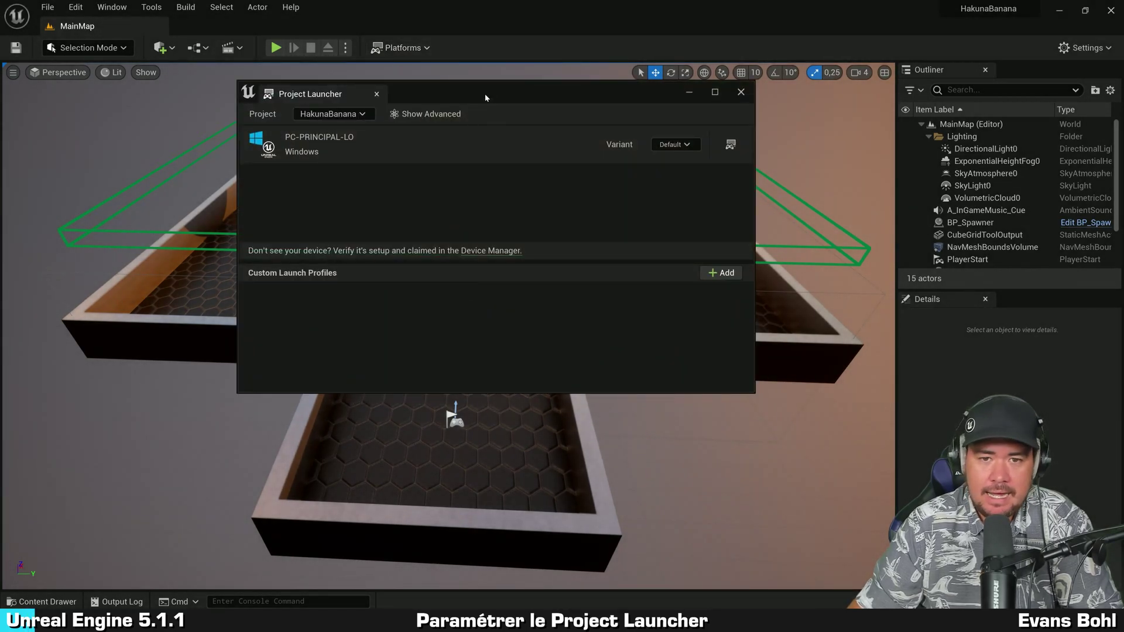
{"action": "left_click_drag", "start_coordinate": [495, 93], "coordinate": [490, 120]}
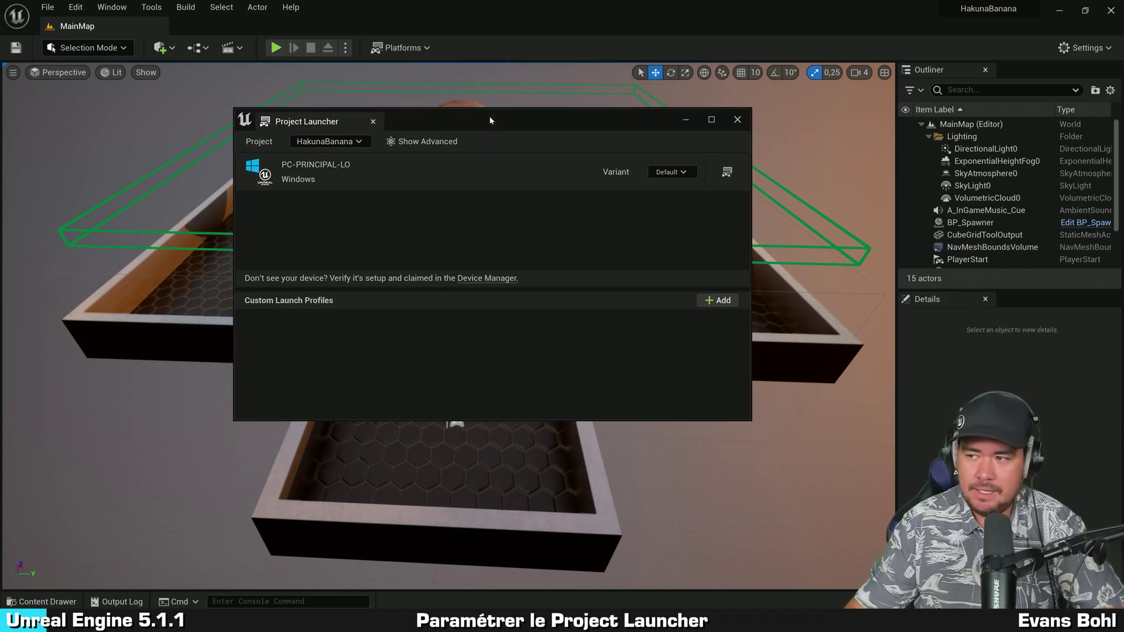
{"action": "left_click_drag", "start_coordinate": [490, 120], "coordinate": [496, 98]}
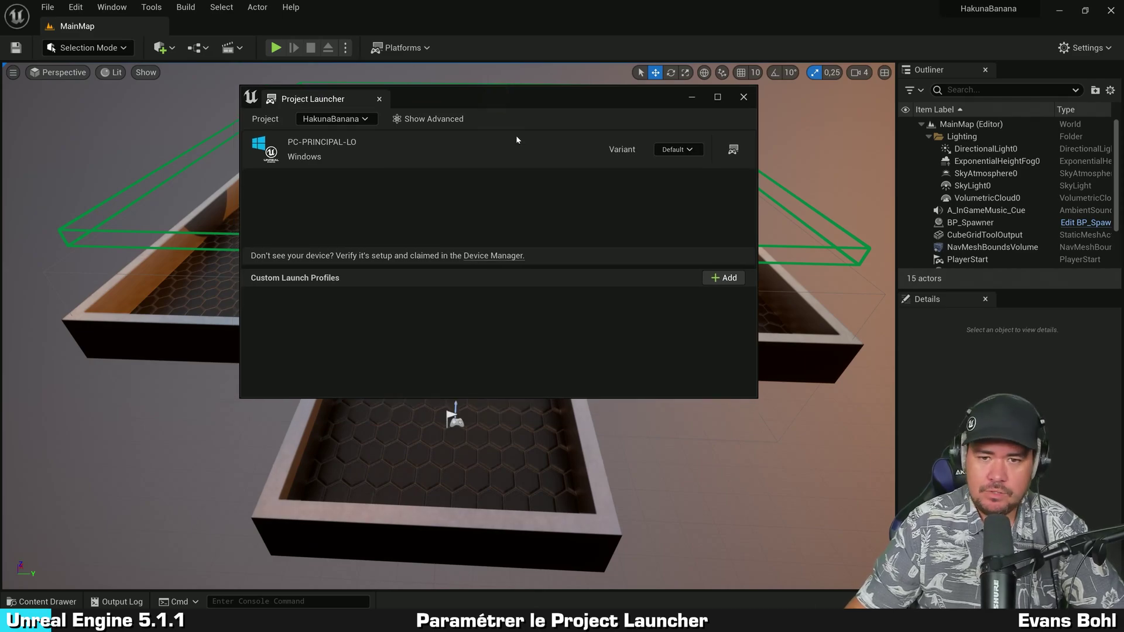
{"action": "left_click", "coordinate": [531, 171]}
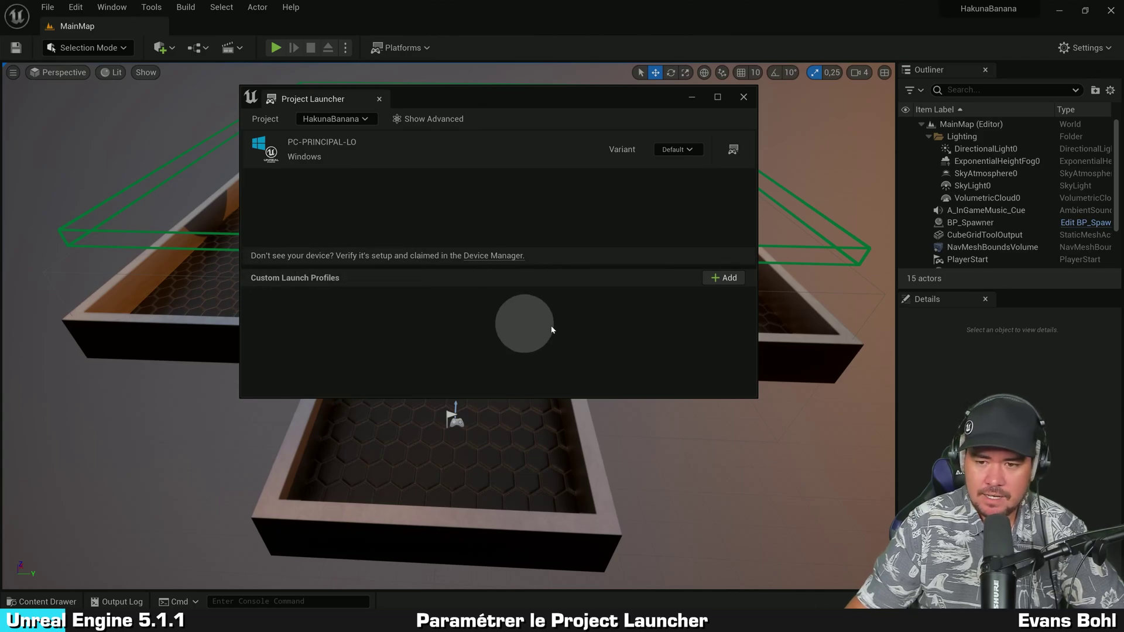
Create a custom launch profile and enlarge the Project Launcher window vertically to show more of its settings.
{"action": "left_click", "coordinate": [730, 280]}
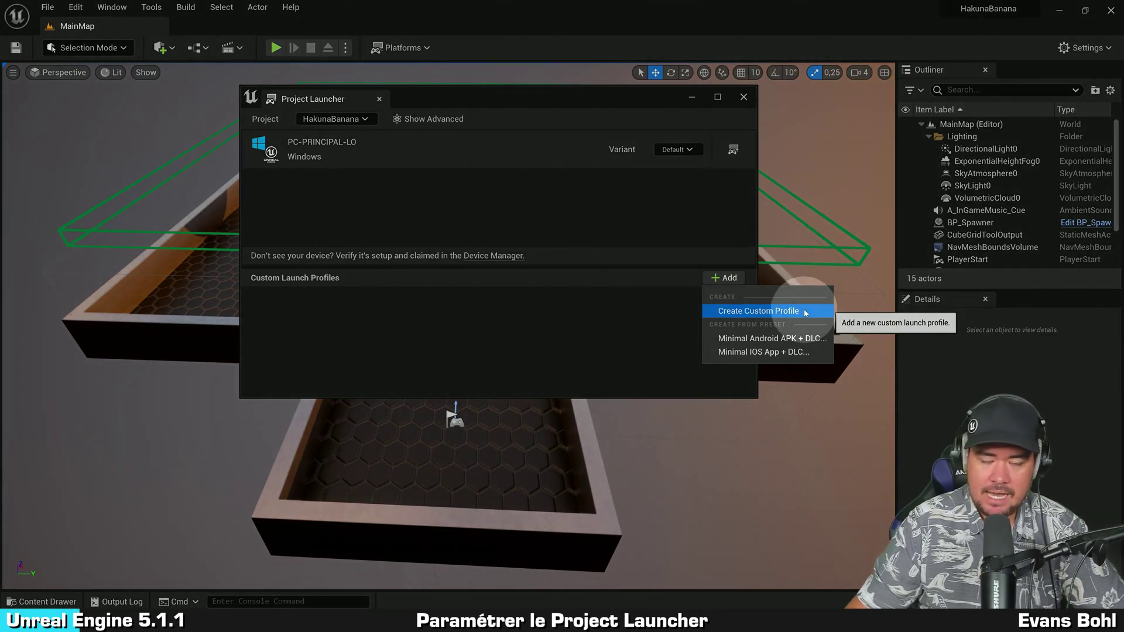
{"action": "left_click", "coordinate": [805, 312]}
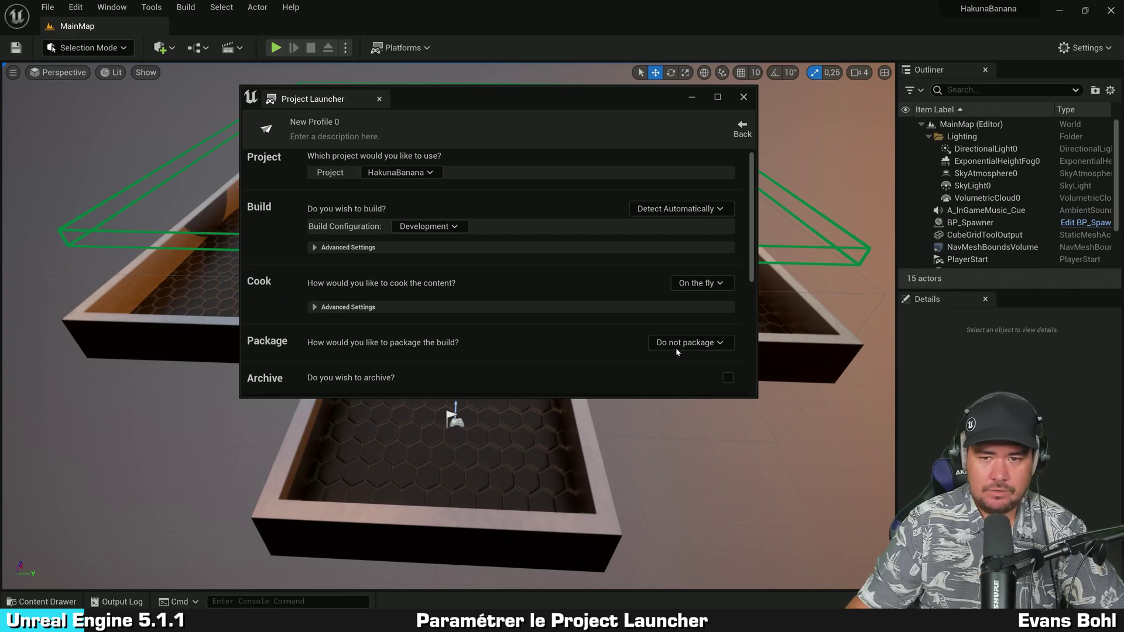
{"action": "left_click_drag", "start_coordinate": [545, 398], "coordinate": [512, 530]}
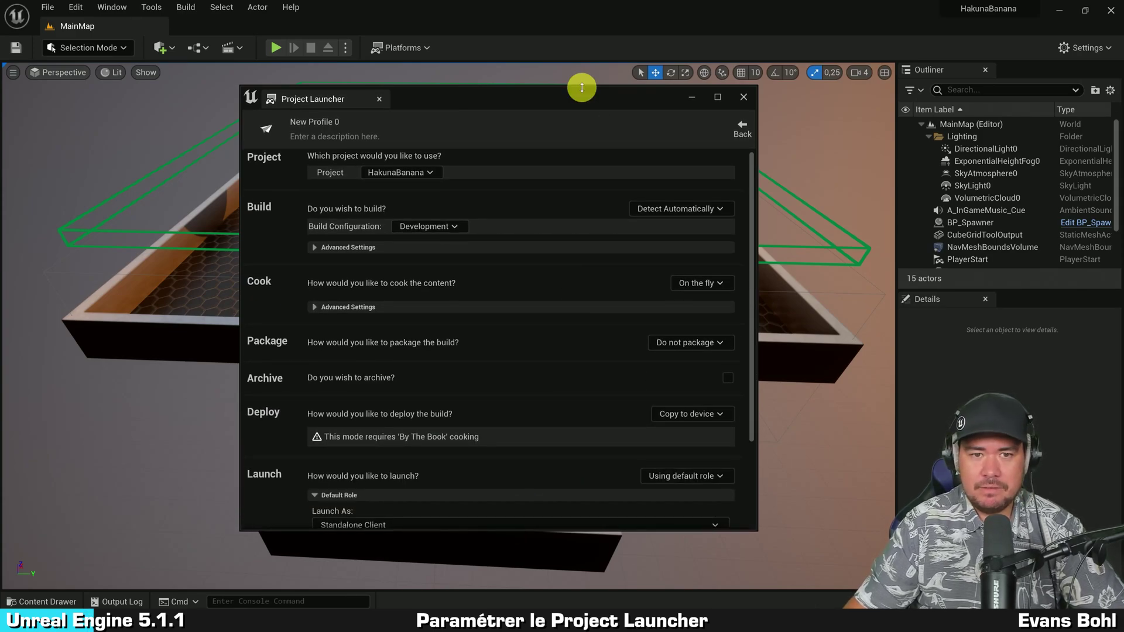
{"action": "left_click_drag", "start_coordinate": [587, 86], "coordinate": [586, 61]}
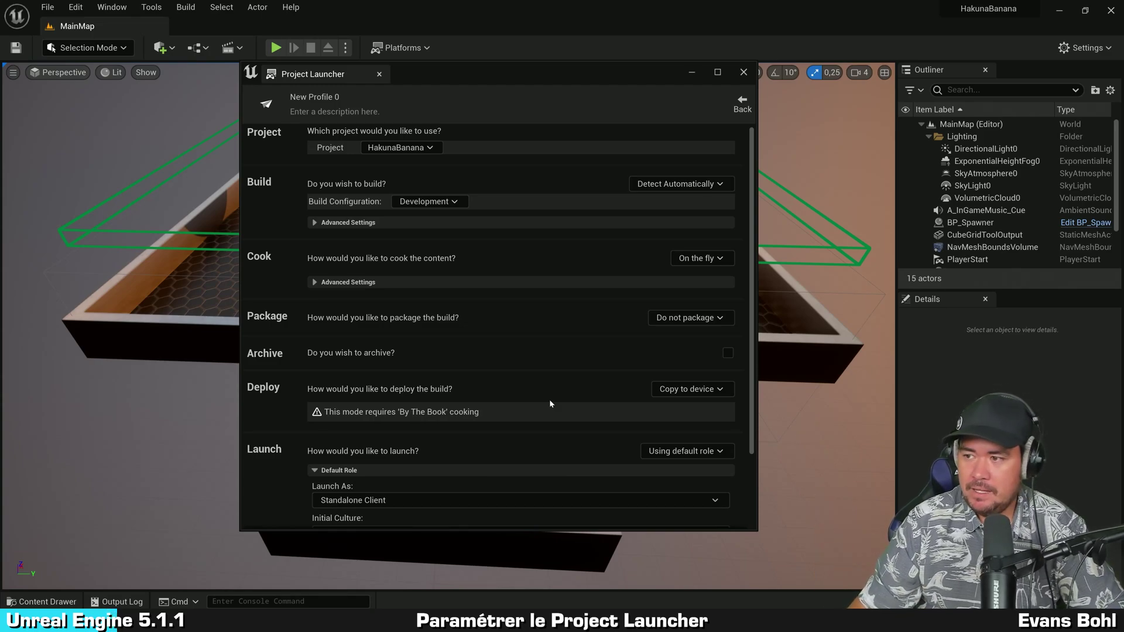
Rename the custom launch profile to Hakuna Banana.
{"action": "double_click", "coordinate": [314, 96]}
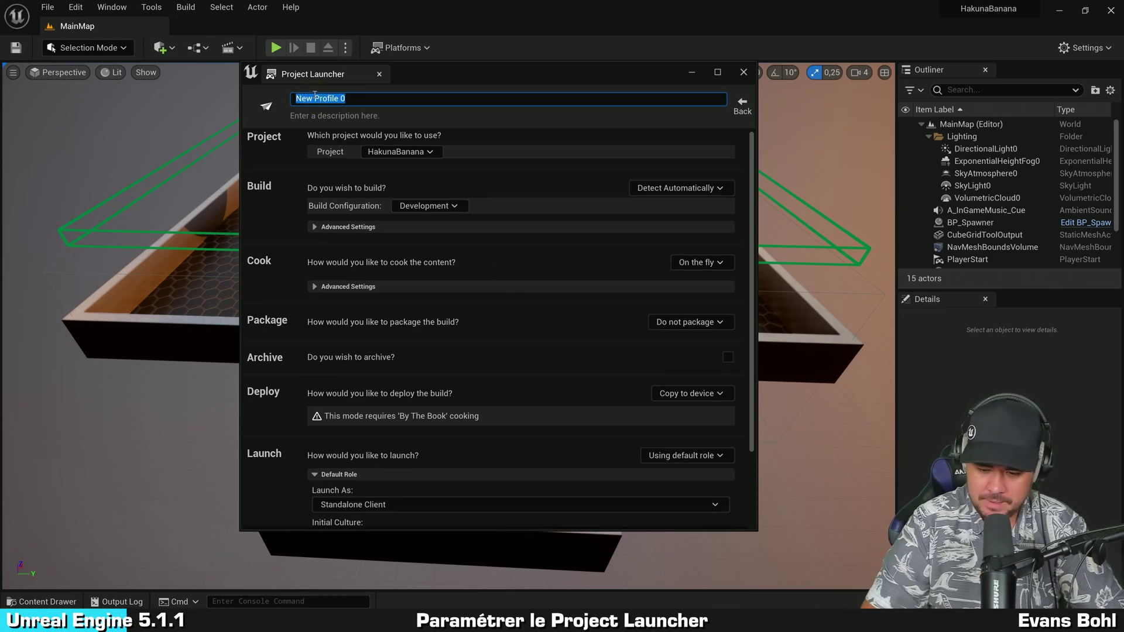
{"action": "type", "text": "Hakuna Ba"}
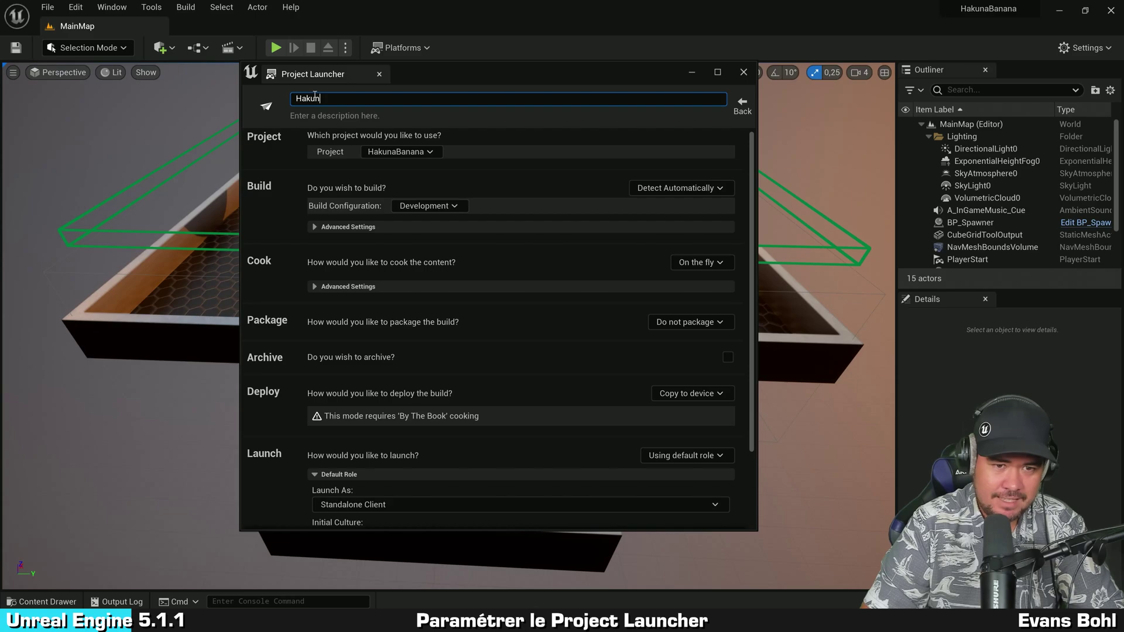
{"action": "type", "text": "nana"}
{"action": "key", "text": "Return"}
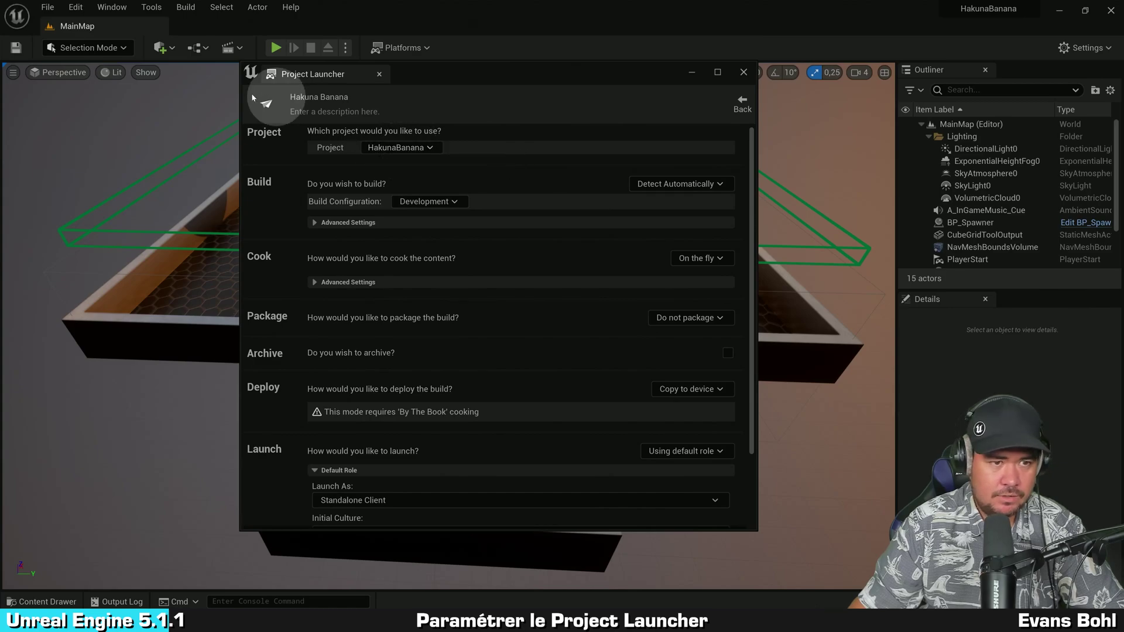
{"action": "mouse_move", "coordinate": [987, 11]}
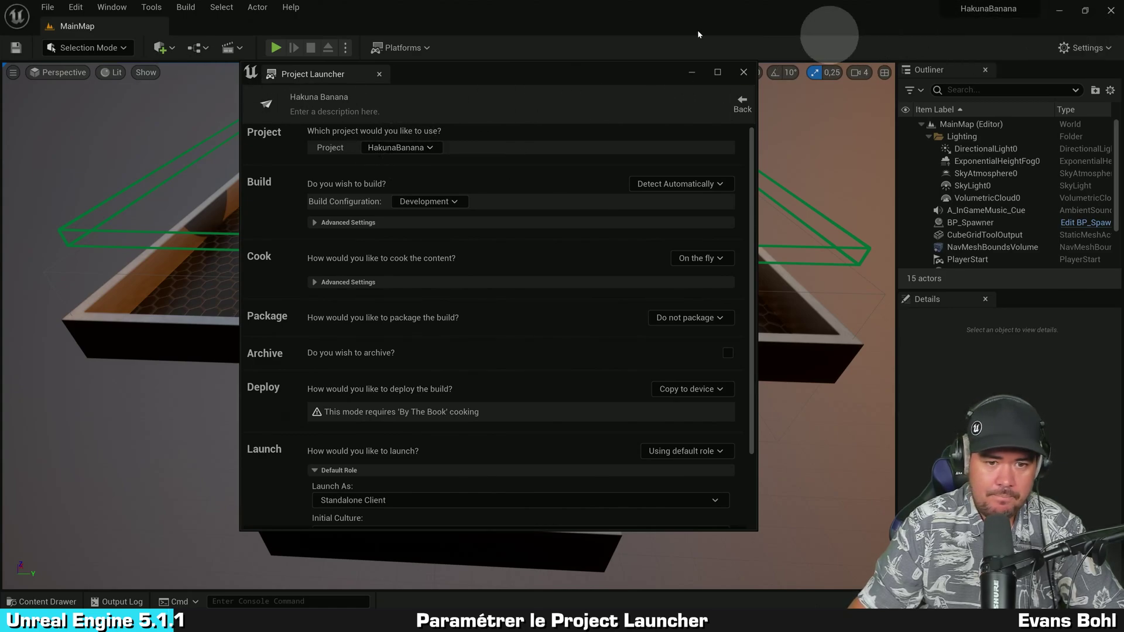
Set the profile's build option to Build and its build configuration to Shipping.
{"action": "left_click", "coordinate": [265, 192]}
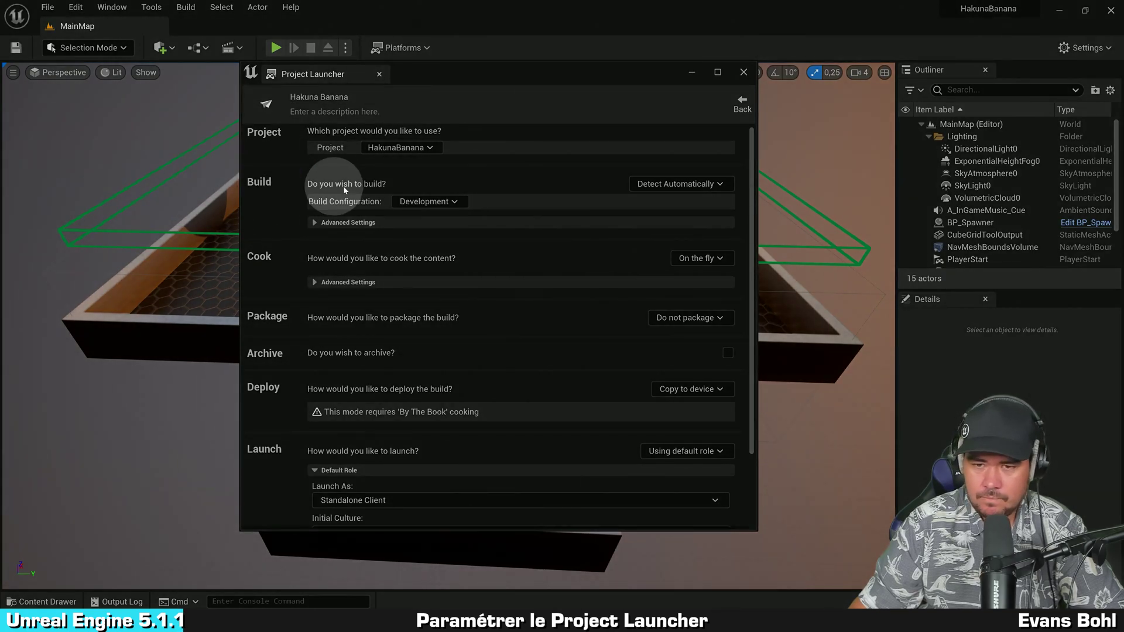
{"action": "left_click", "coordinate": [702, 185]}
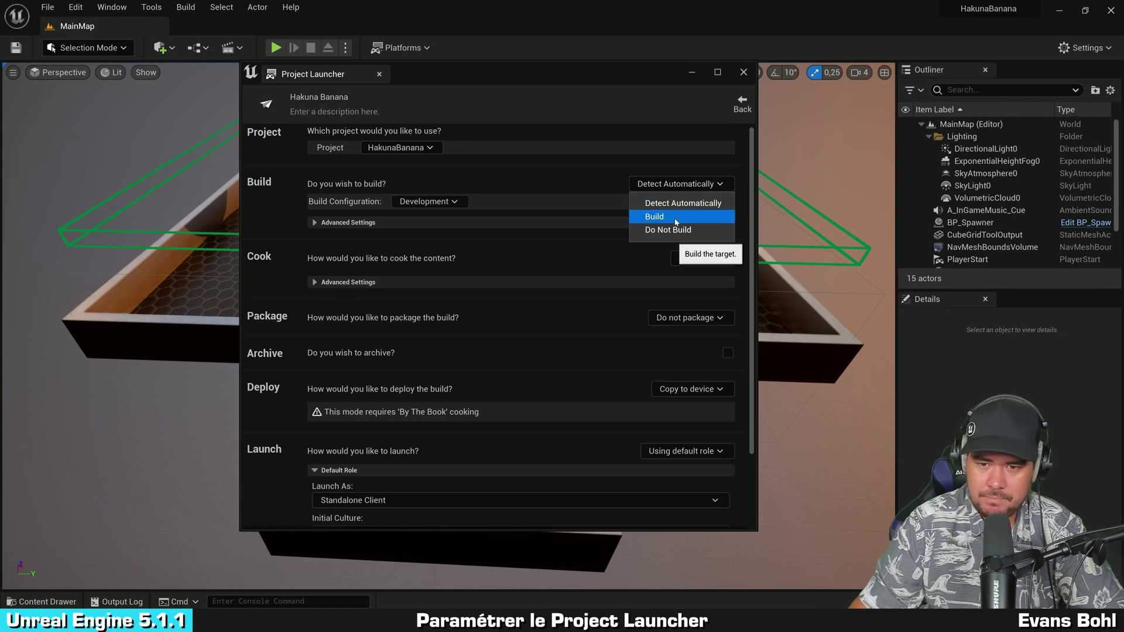
{"action": "left_click", "coordinate": [677, 216]}
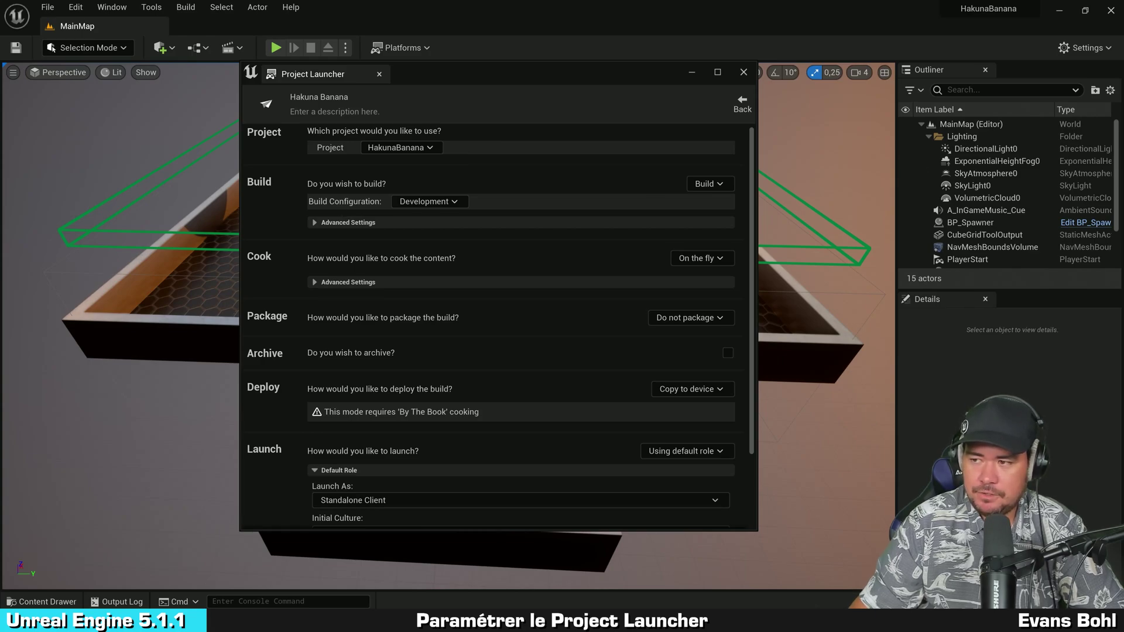
{"action": "left_click", "coordinate": [462, 202]}
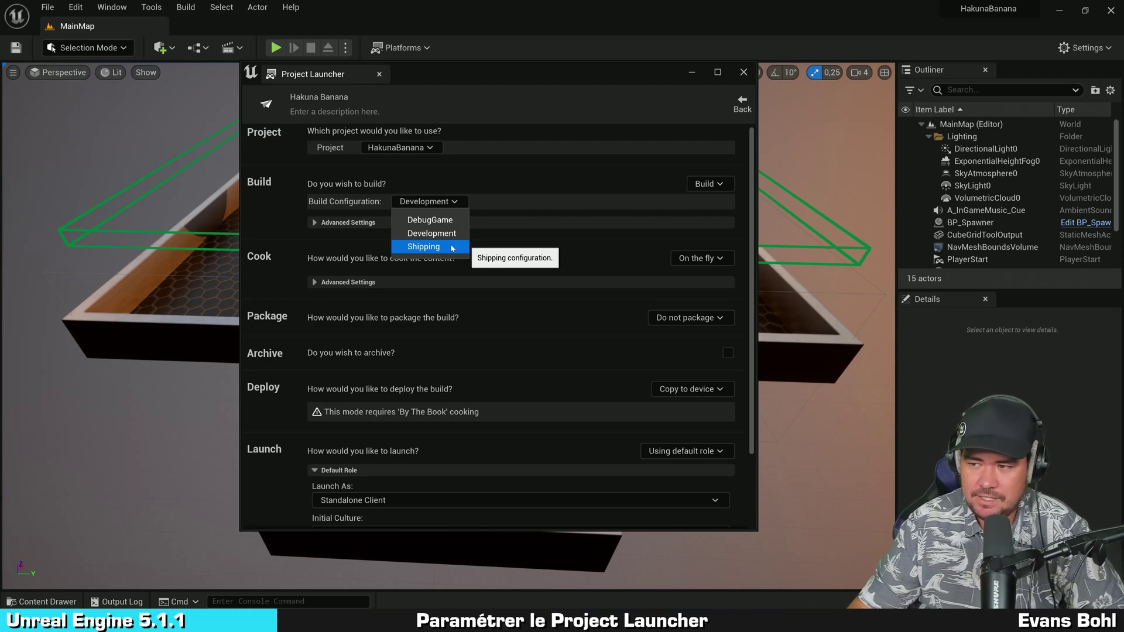
{"action": "left_click", "coordinate": [452, 248]}
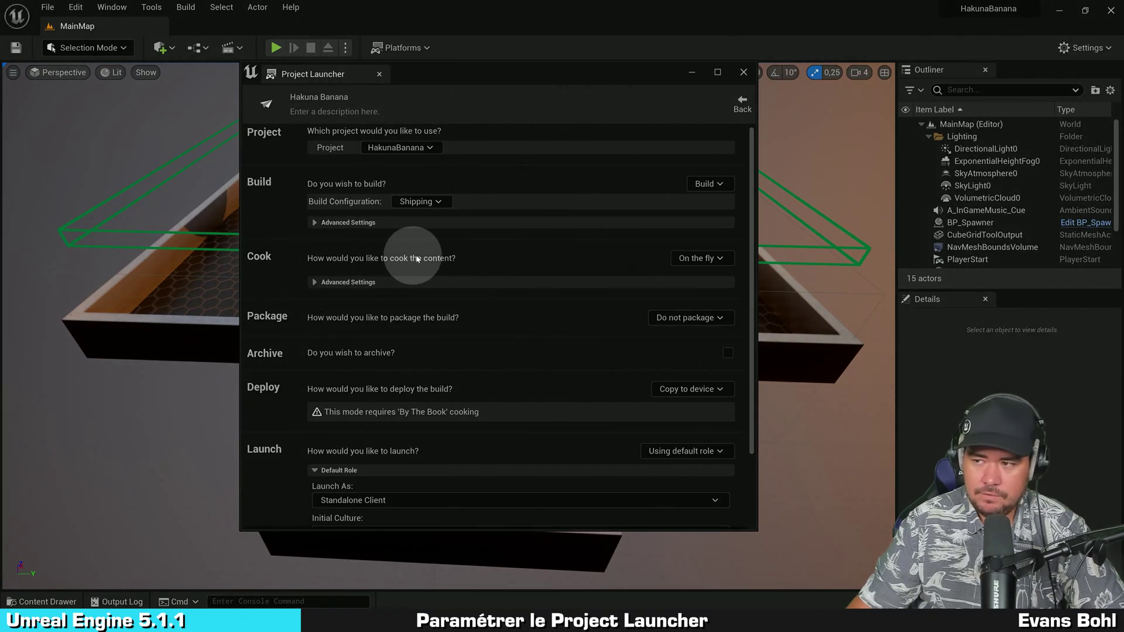
Set the profile's content cooking to By the book and include Windows as the cooked platform.
{"action": "left_click", "coordinate": [723, 259]}
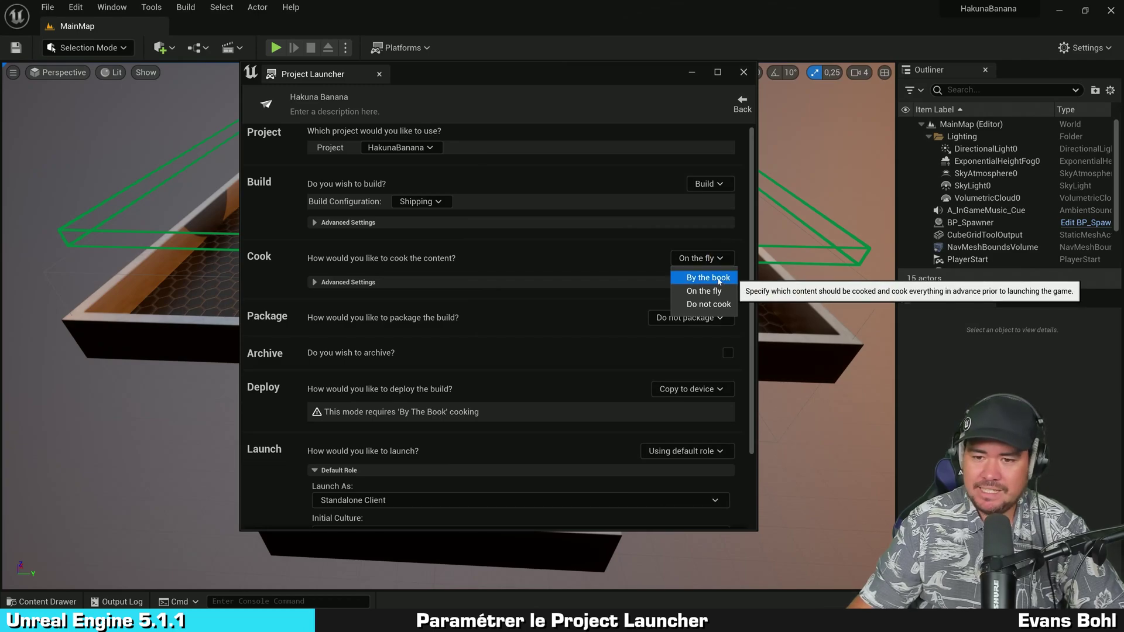
{"action": "left_click", "coordinate": [719, 279]}
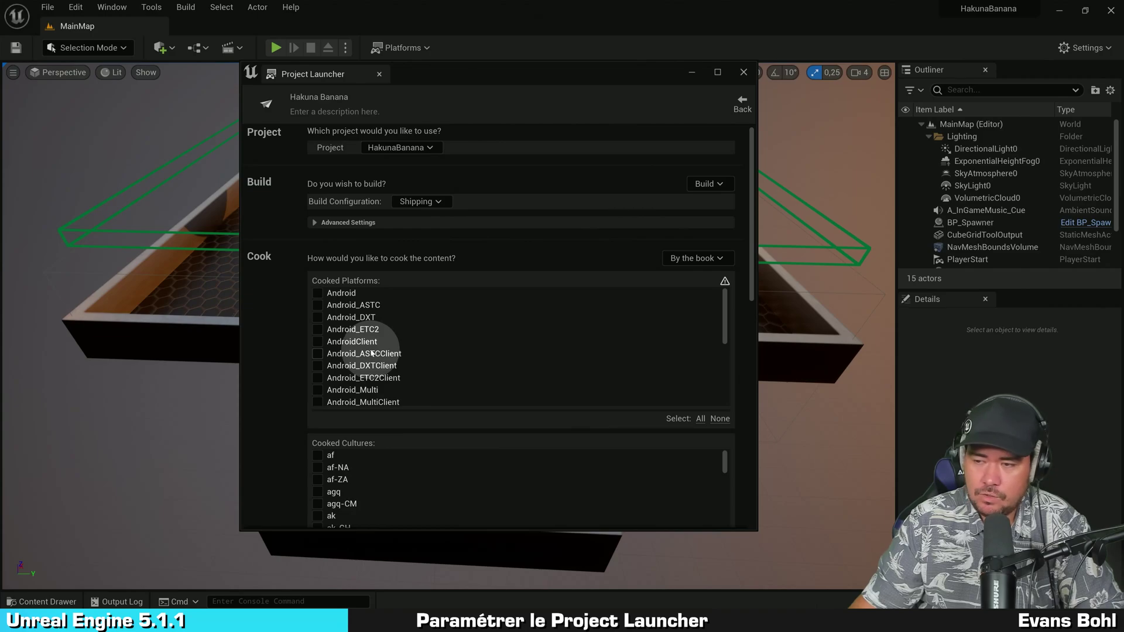
{"action": "scroll", "coordinate": [372, 353], "scroll_direction": "down", "scroll_amount": 10}
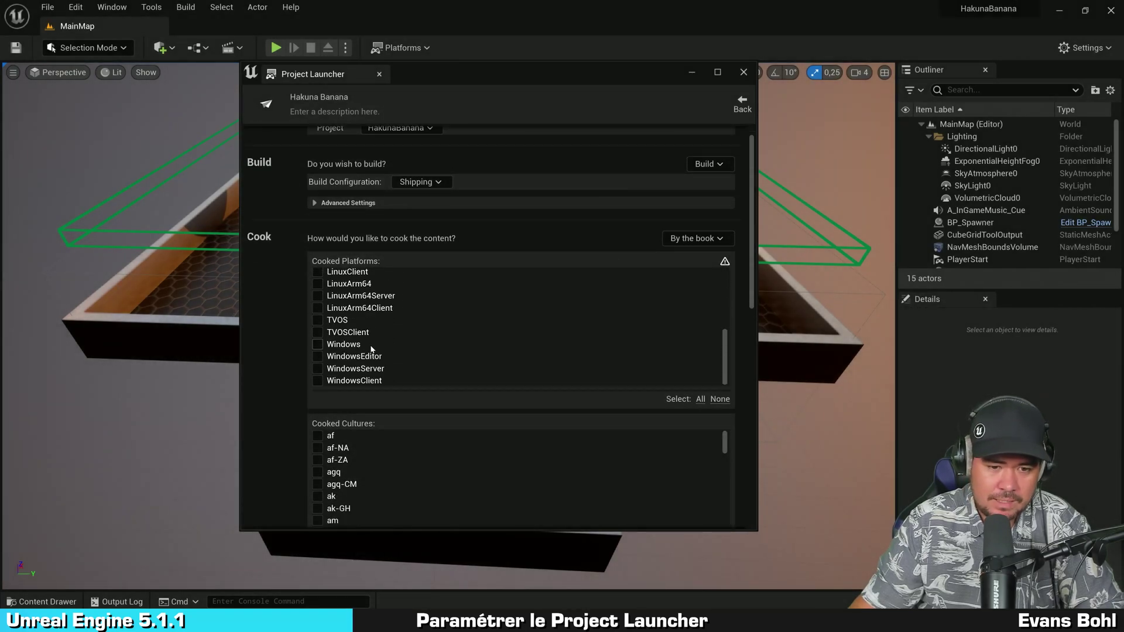
{"action": "left_click", "coordinate": [317, 346]}
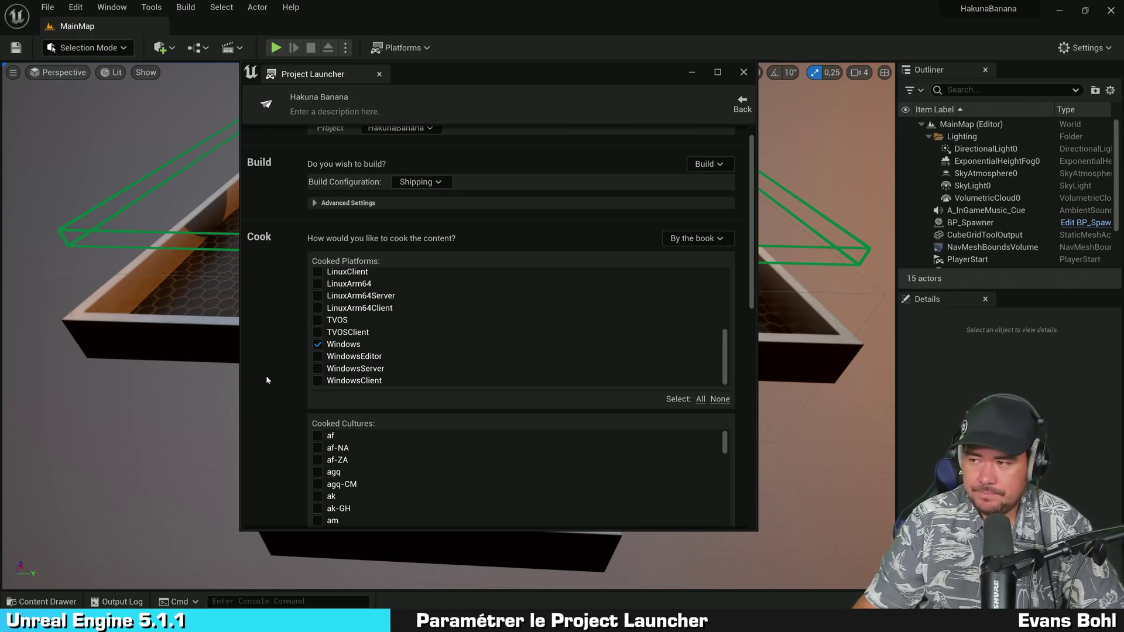
{"action": "scroll", "coordinate": [266, 381], "scroll_direction": "down", "scroll_amount": 3}
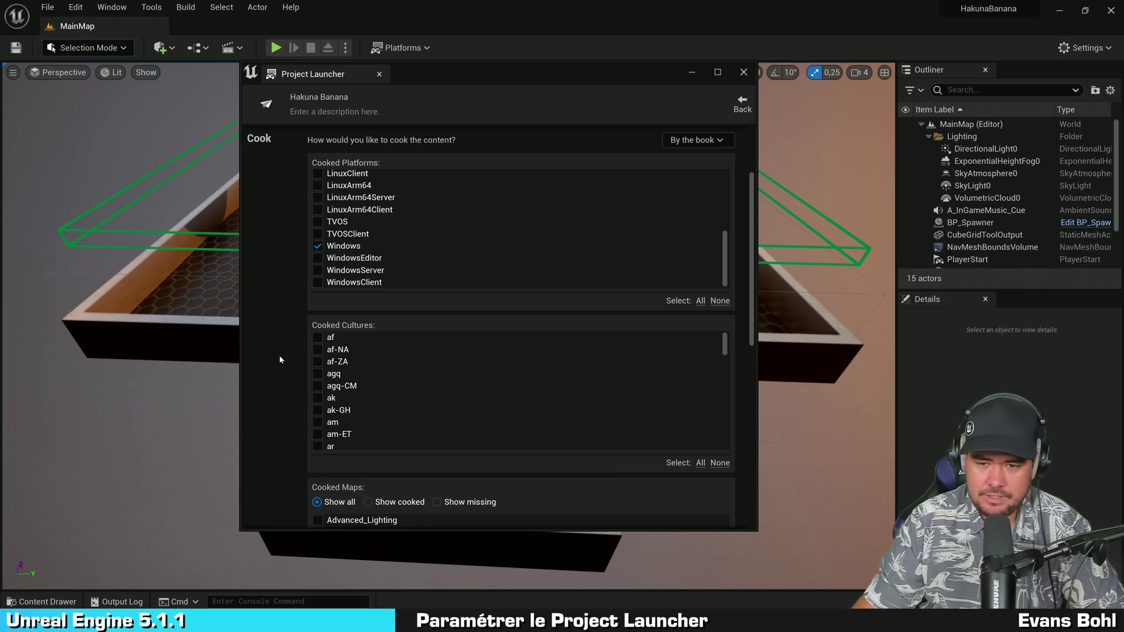
Include the French culture (fr) in the profile's cooked cultures.
{"action": "scroll", "coordinate": [376, 339], "scroll_direction": "down", "scroll_amount": 10}
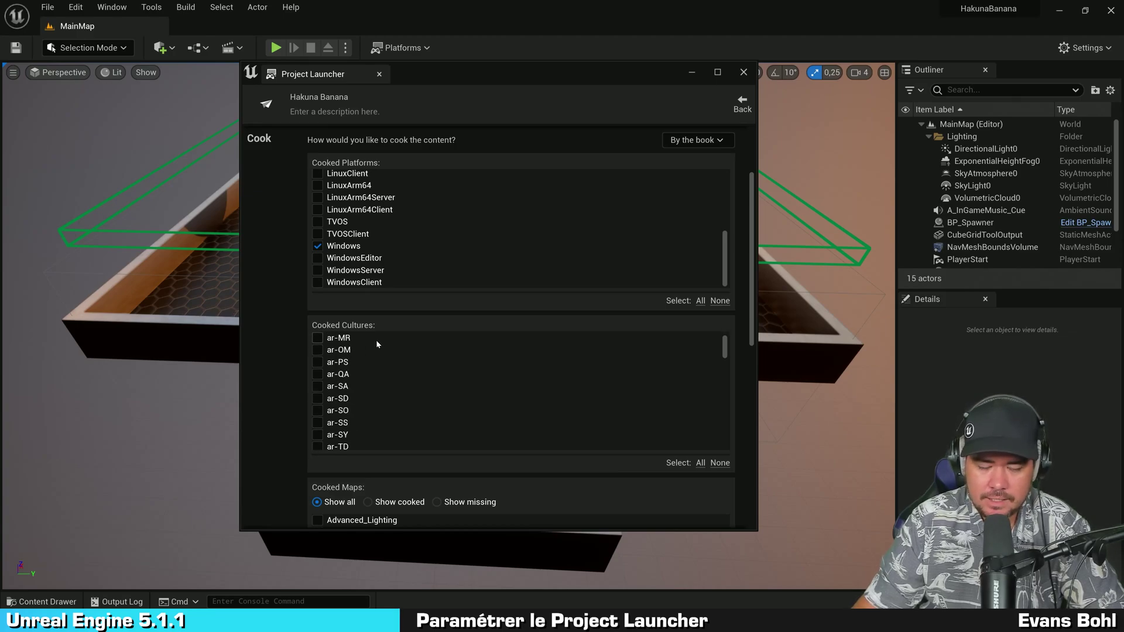
{"action": "scroll", "coordinate": [377, 345], "scroll_direction": "down", "scroll_amount": 10}
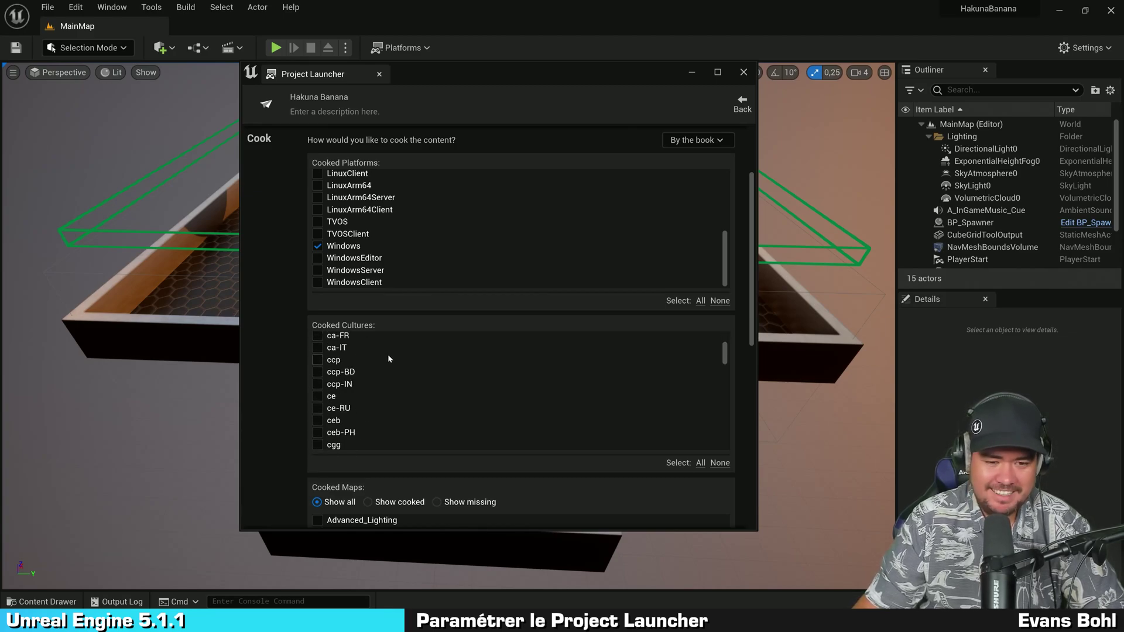
{"action": "scroll", "coordinate": [389, 354], "scroll_direction": "down", "scroll_amount": 10}
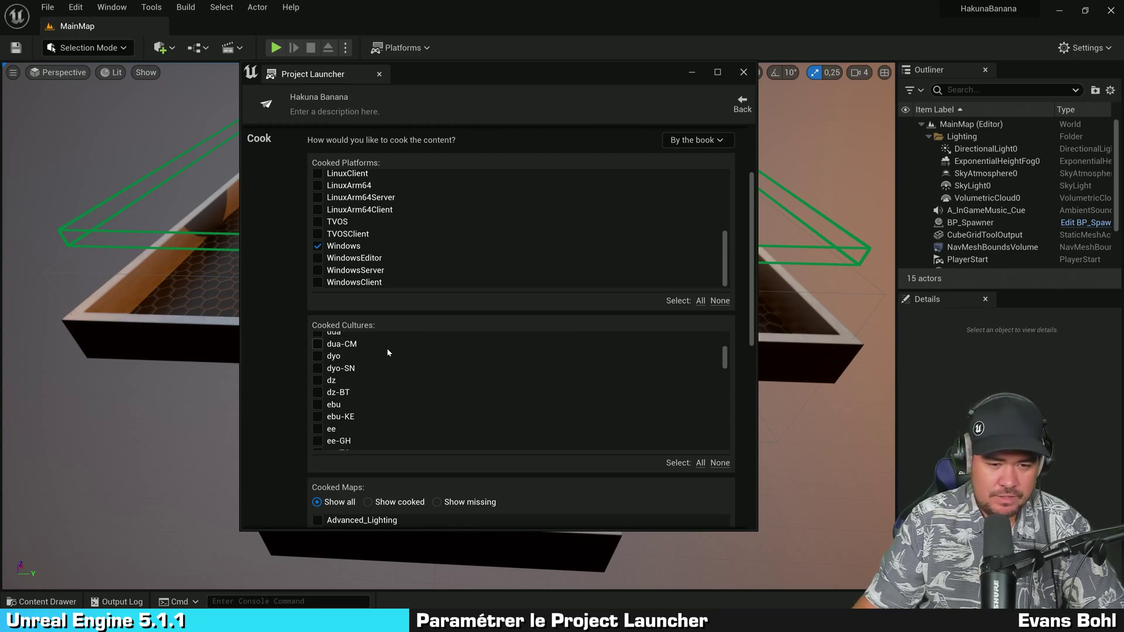
{"action": "scroll", "coordinate": [386, 357], "scroll_direction": "down", "scroll_amount": 3}
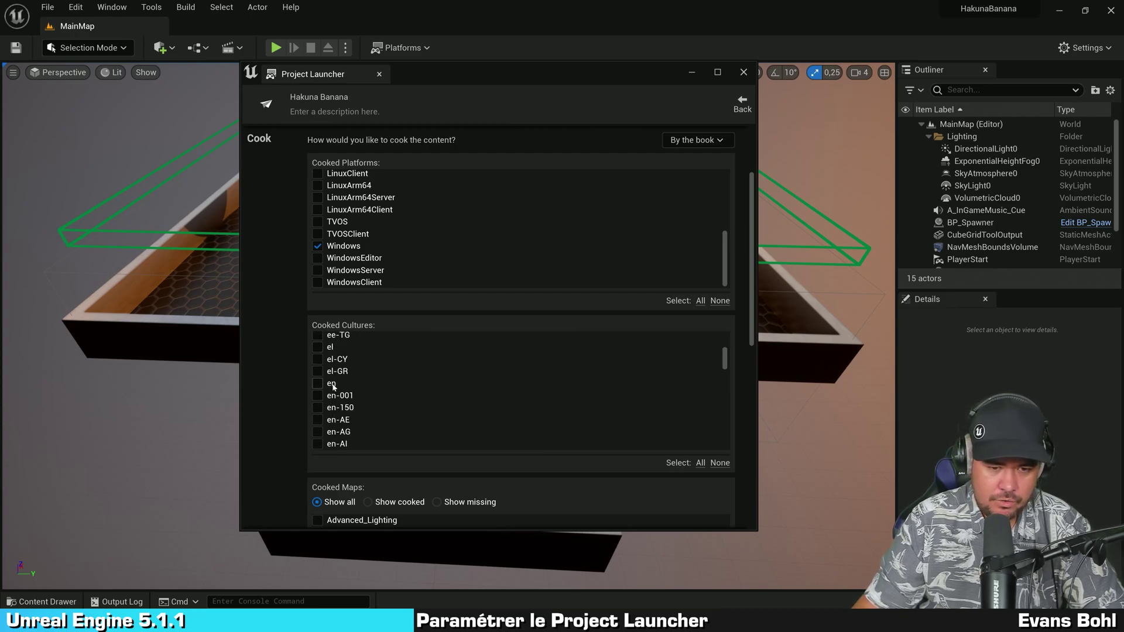
{"action": "scroll", "coordinate": [383, 376], "scroll_direction": "down", "scroll_amount": 15}
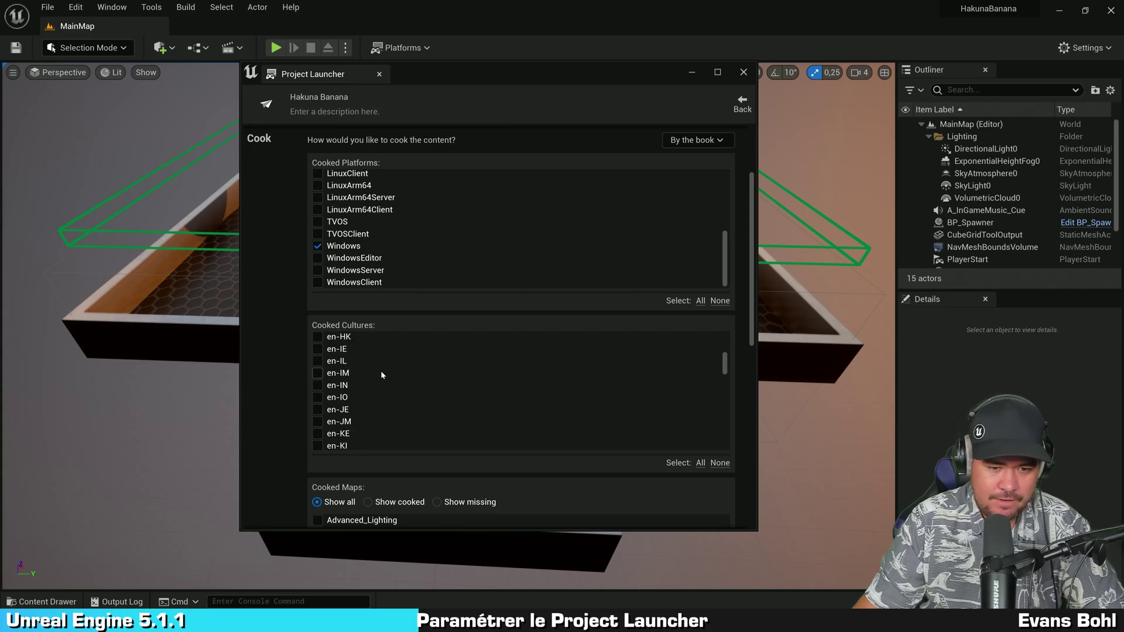
{"action": "scroll", "coordinate": [379, 375], "scroll_direction": "down", "scroll_amount": 20}
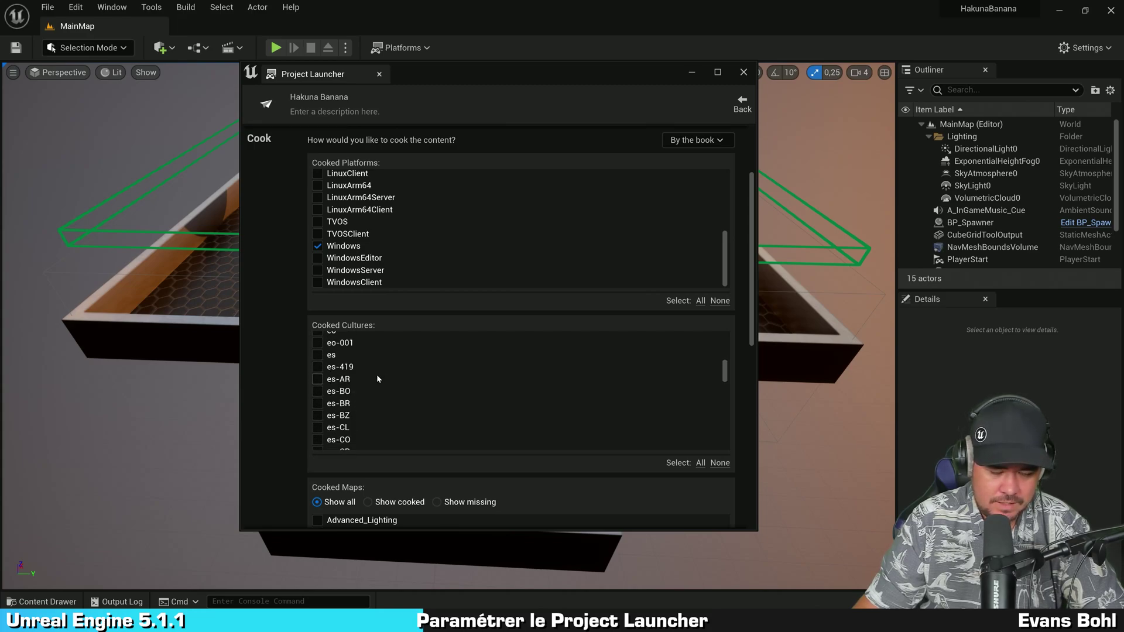
{"action": "scroll", "coordinate": [377, 377], "scroll_direction": "down", "scroll_amount": 10}
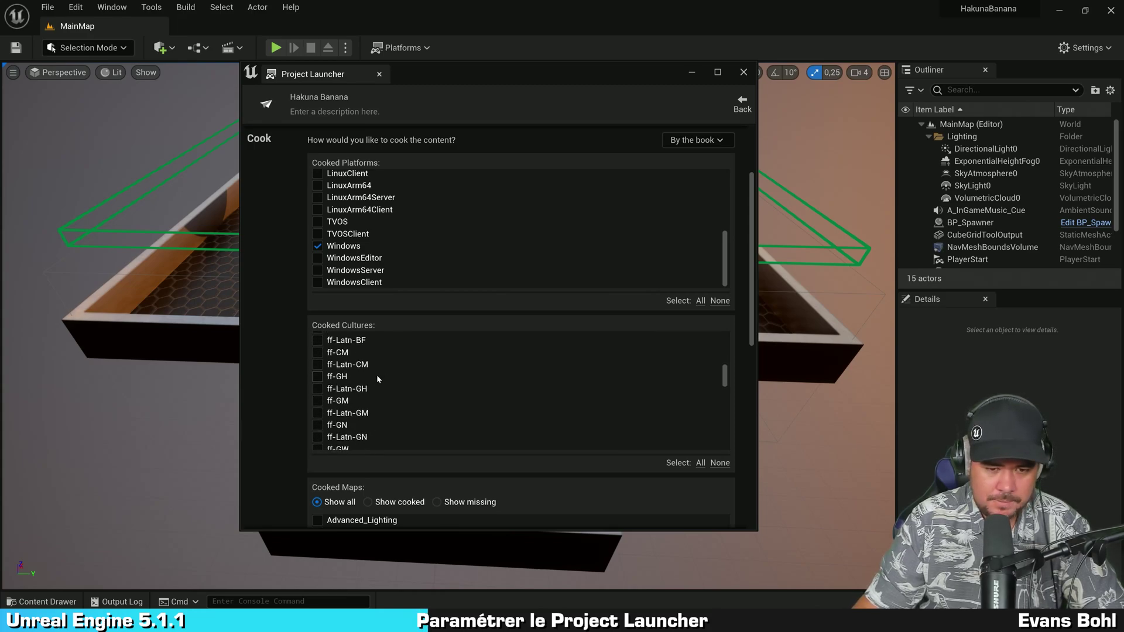
{"action": "scroll", "coordinate": [374, 369], "scroll_direction": "down", "scroll_amount": 15}
{"action": "left_click", "coordinate": [335, 370]}
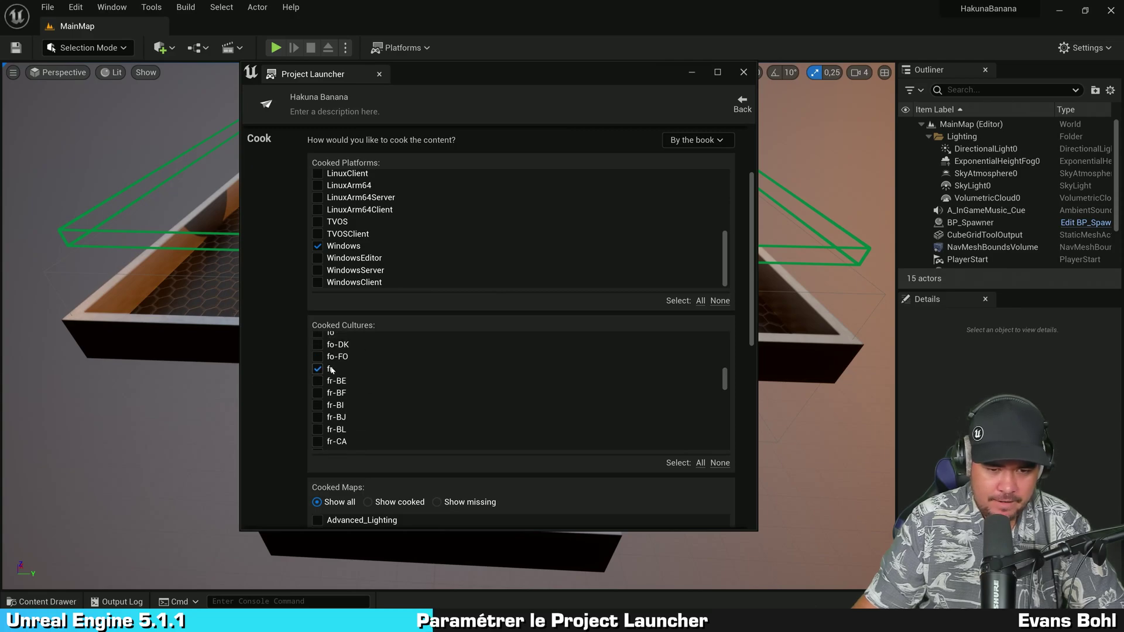
{"action": "scroll", "coordinate": [336, 372], "scroll_direction": "up", "scroll_amount": 15}
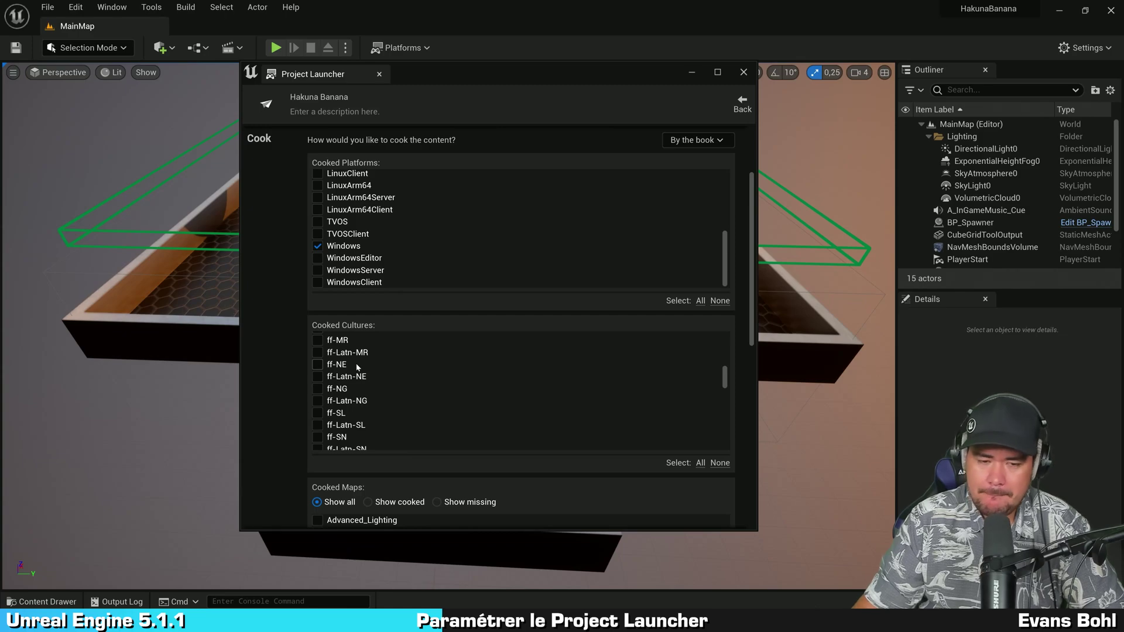
Include MainMap in the profile's cooked maps.
{"action": "scroll", "coordinate": [269, 375], "scroll_direction": "down", "scroll_amount": 5}
{"action": "scroll", "coordinate": [270, 376], "scroll_direction": "down", "scroll_amount": 2}
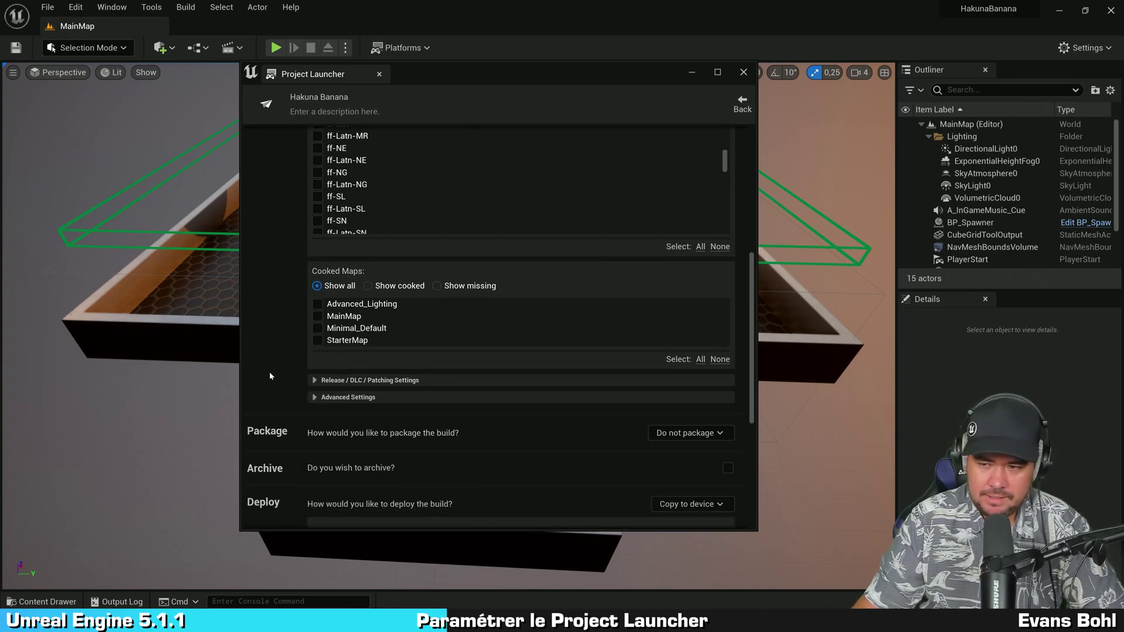
{"action": "scroll", "coordinate": [271, 370], "scroll_direction": "down", "scroll_amount": 2}
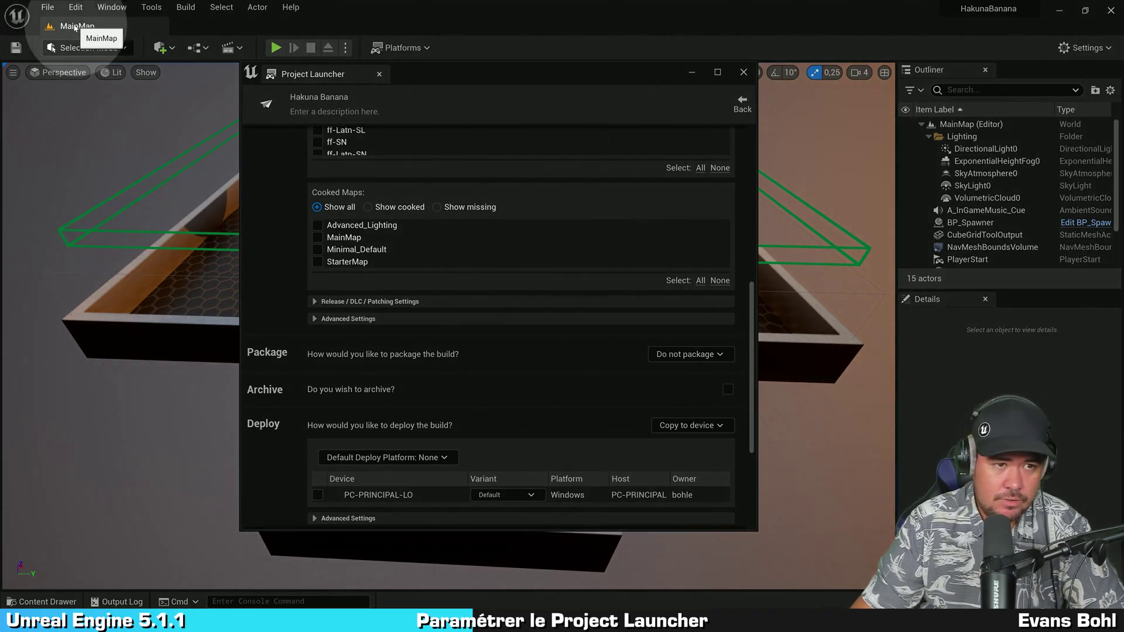
{"action": "left_click", "coordinate": [130, 25]}
{"action": "left_click", "coordinate": [338, 176]}
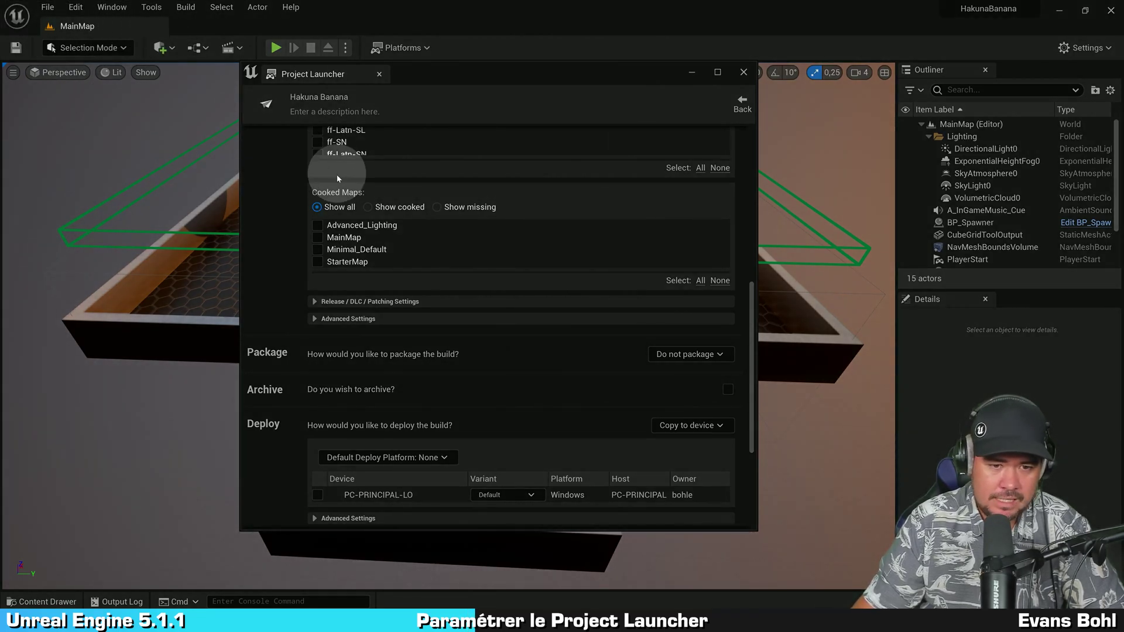
{"action": "left_click", "coordinate": [318, 237]}
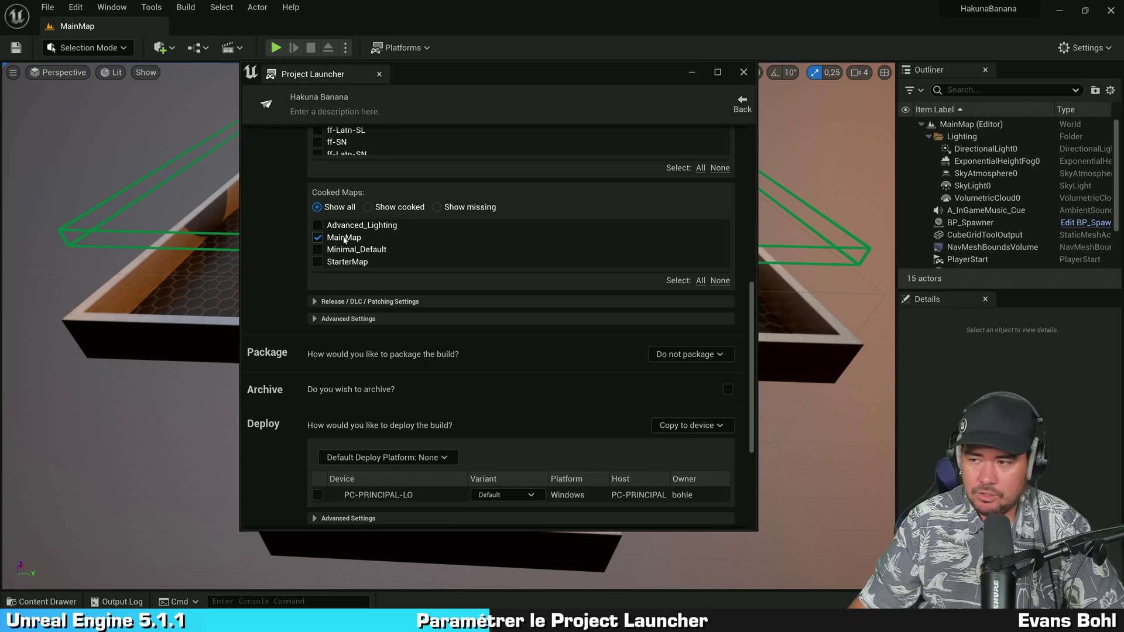
Expand the Cook section's advanced settings and enable iterative cooking so only modified content is cooked.
{"action": "scroll", "coordinate": [289, 291], "scroll_direction": "down", "scroll_amount": 1}
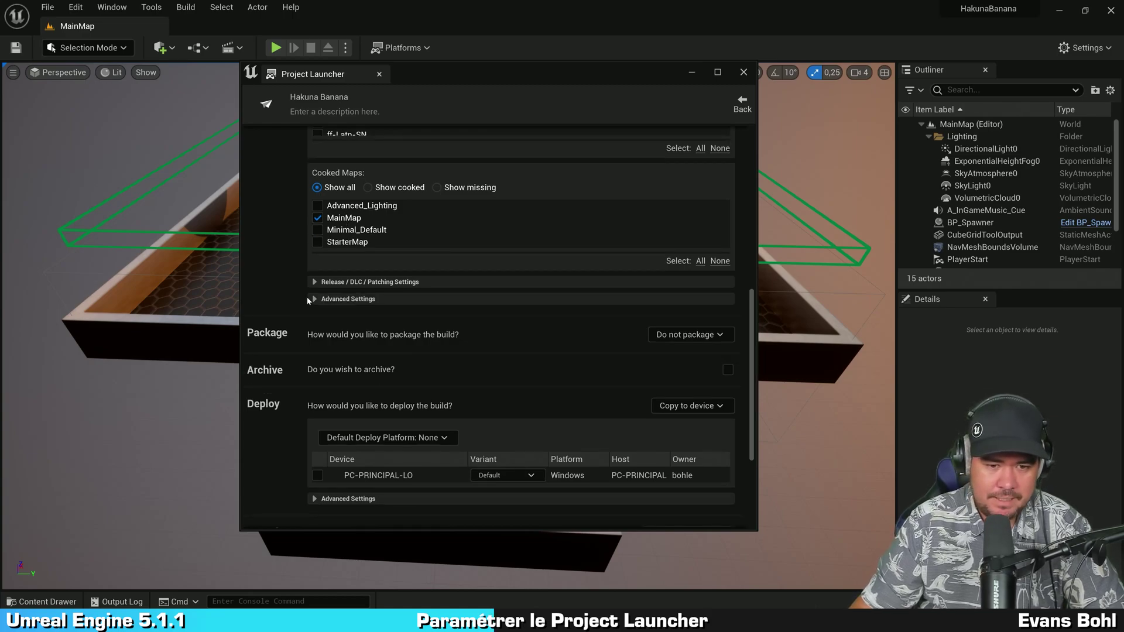
{"action": "left_click", "coordinate": [321, 305]}
{"action": "left_click", "coordinate": [316, 300]}
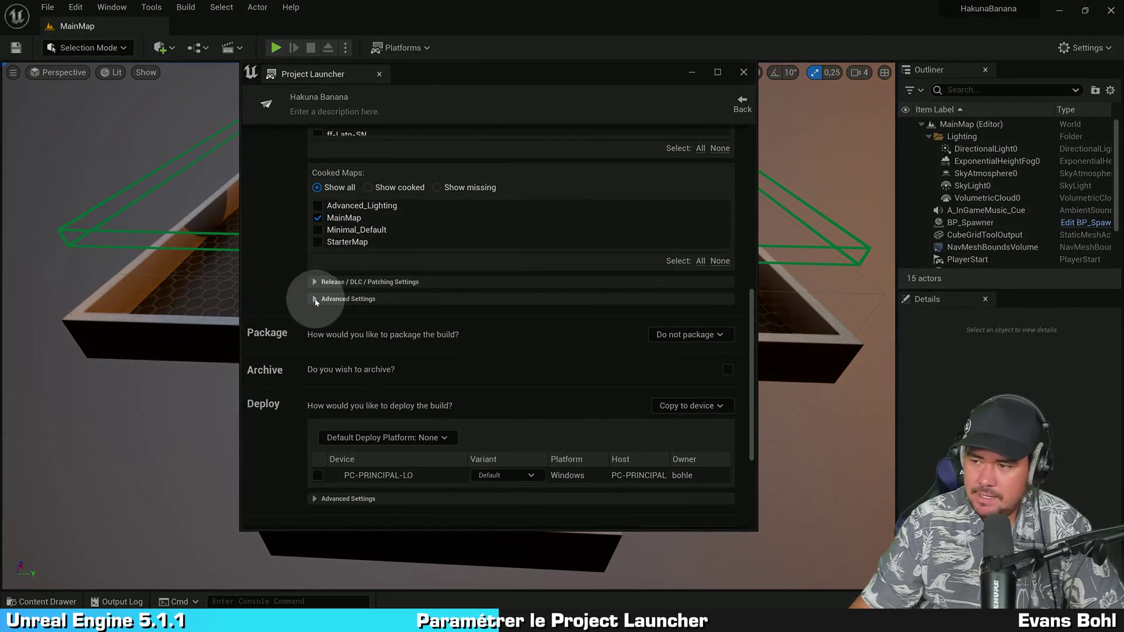
{"action": "left_click", "coordinate": [315, 300]}
{"action": "scroll", "coordinate": [311, 275], "scroll_direction": "down", "scroll_amount": 4}
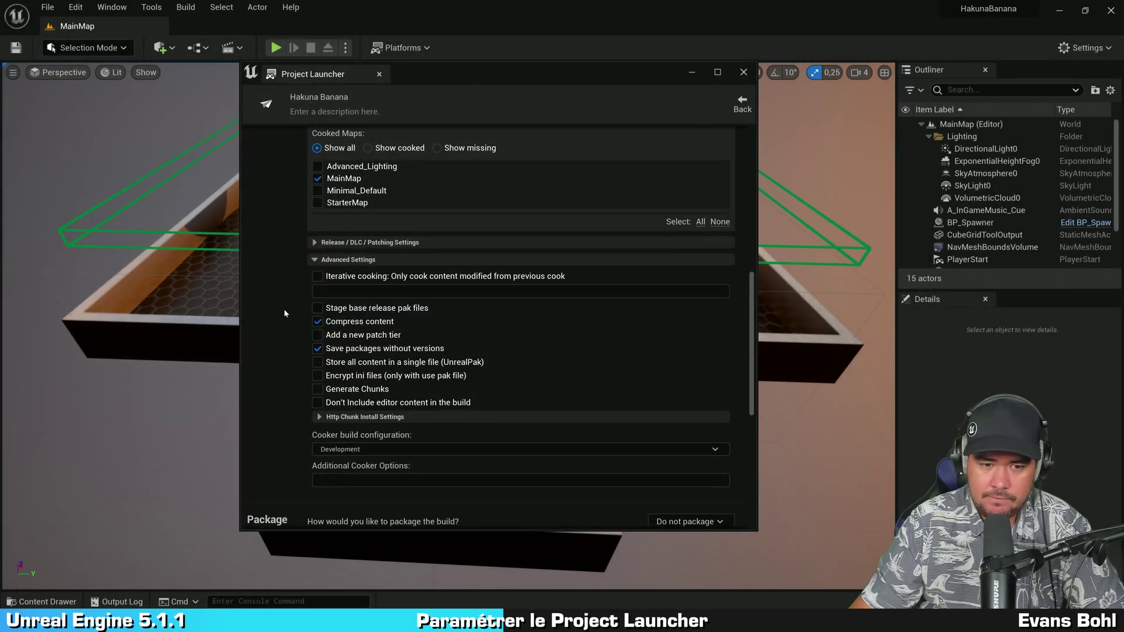
{"action": "mouse_move", "coordinate": [318, 221]}
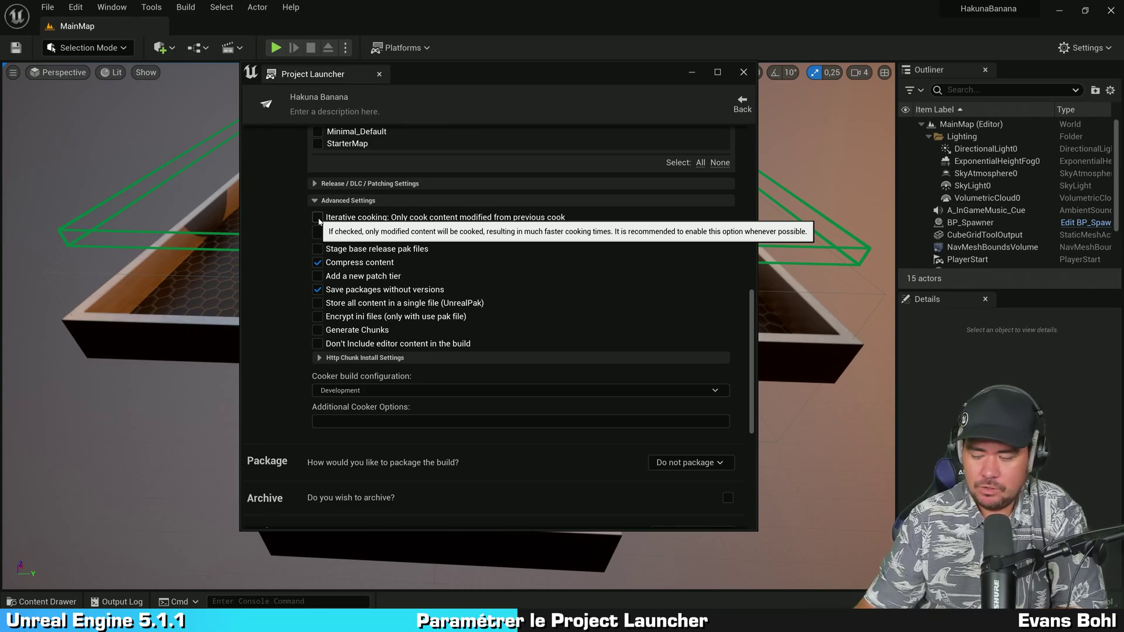
{"action": "left_click", "coordinate": [317, 218]}
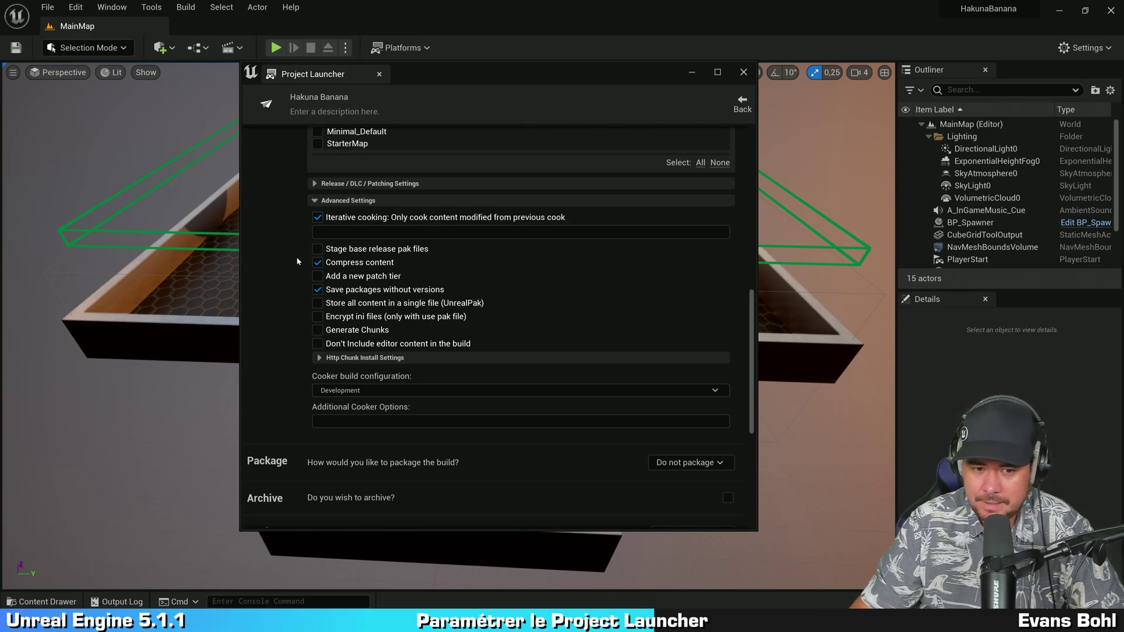
Disable saving packages without versions and enable storing all content in a single UnrealPak file.
{"action": "scroll", "coordinate": [296, 259], "scroll_direction": "down", "scroll_amount": 2}
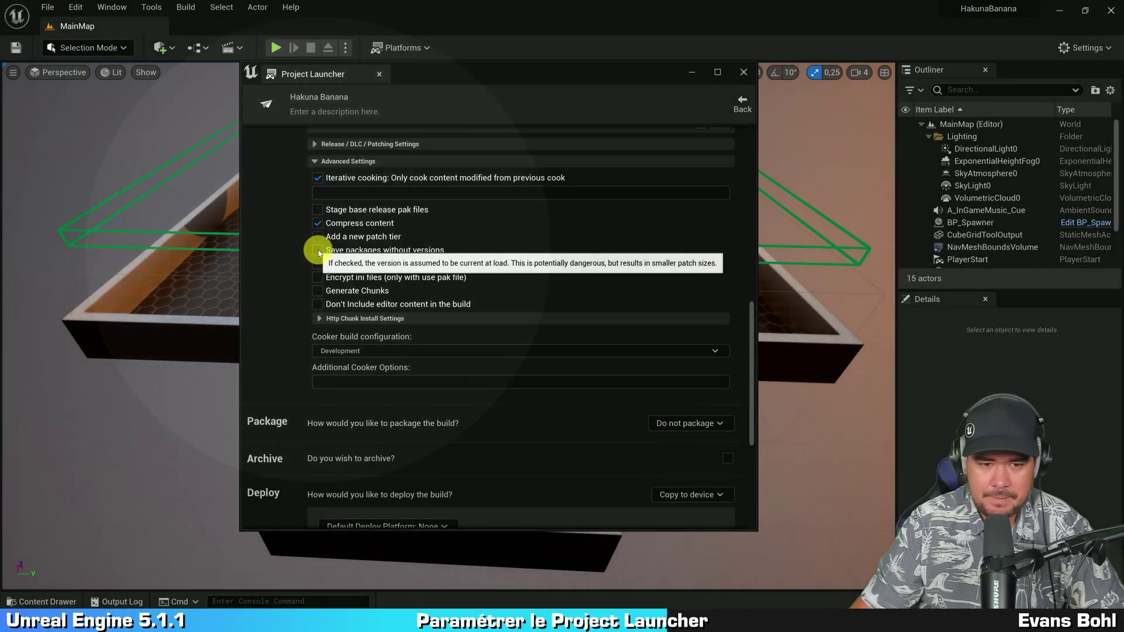
{"action": "left_click", "coordinate": [318, 250]}
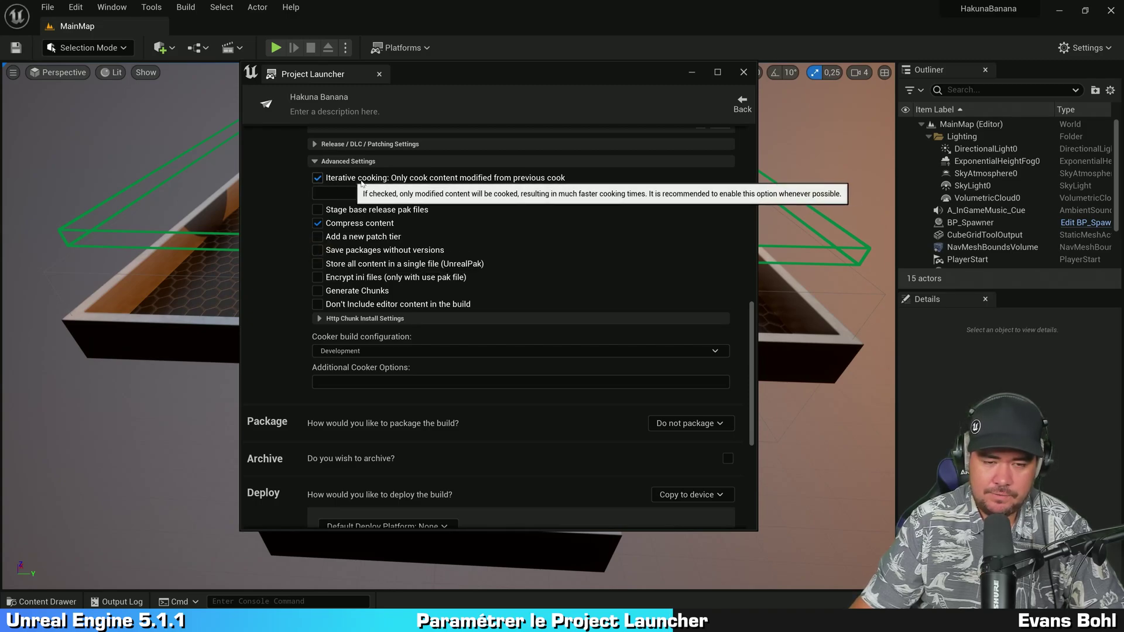
{"action": "left_click", "coordinate": [318, 250]}
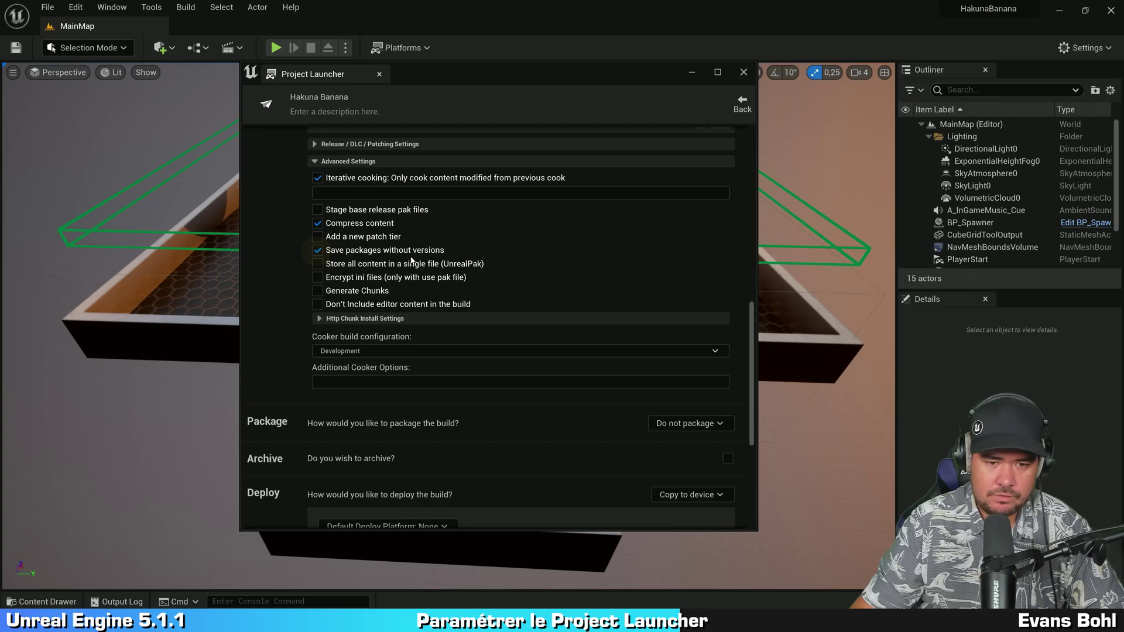
{"action": "left_click", "coordinate": [316, 251]}
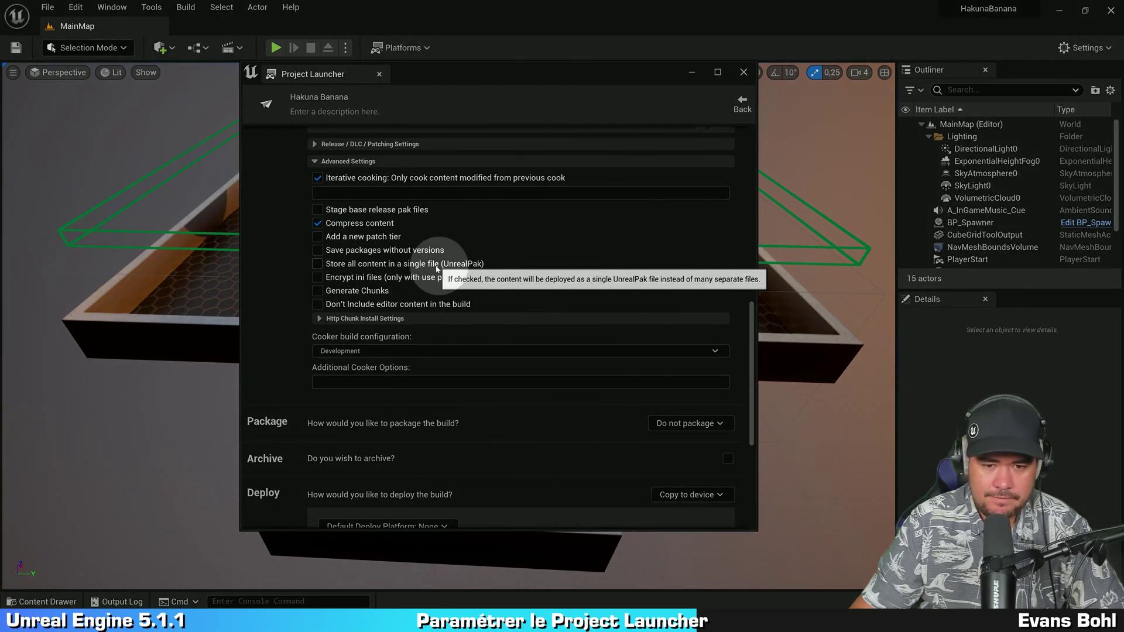
{"action": "left_click", "coordinate": [318, 267]}
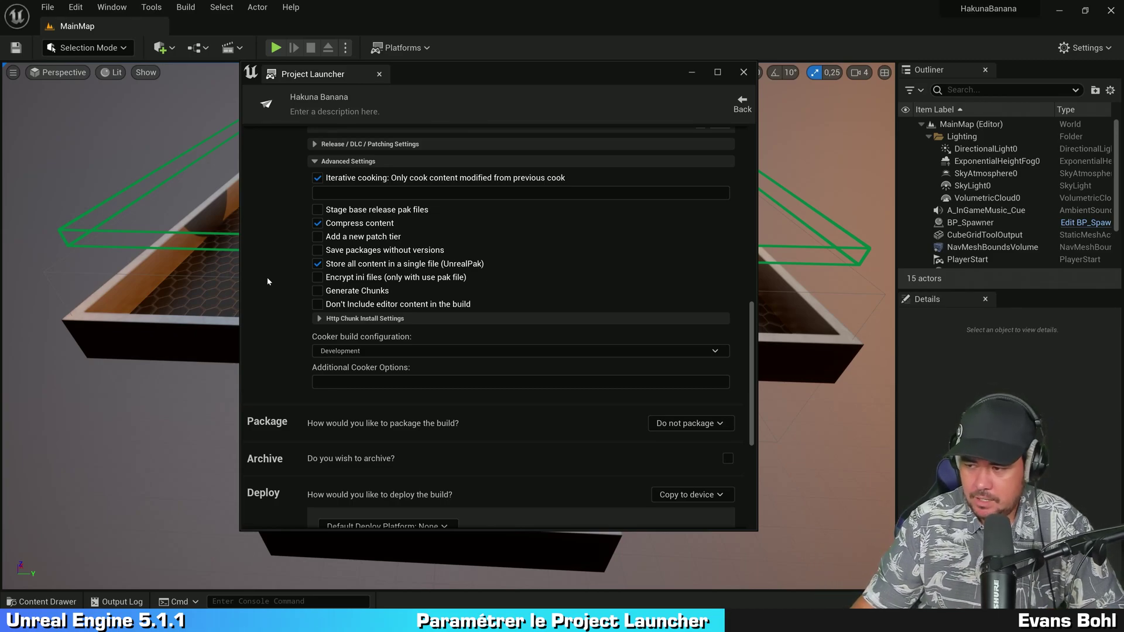
Set the cooker build configuration to Shipping.
{"action": "scroll", "coordinate": [271, 291], "scroll_direction": "down", "scroll_amount": 3}
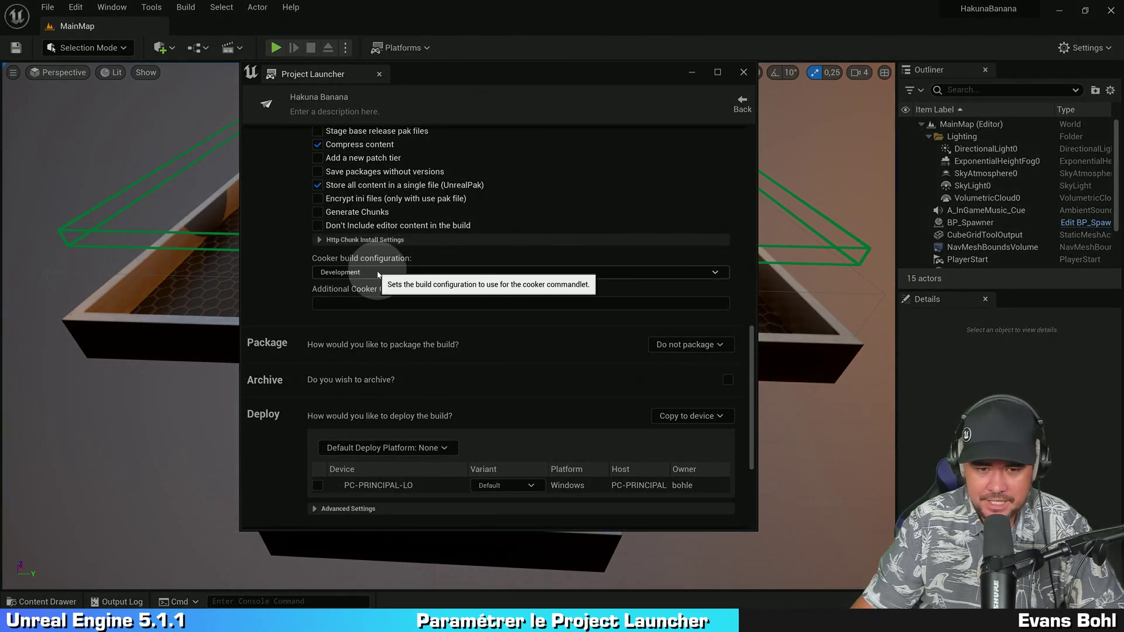
{"action": "left_click", "coordinate": [377, 272]}
{"action": "left_click", "coordinate": [367, 316]}
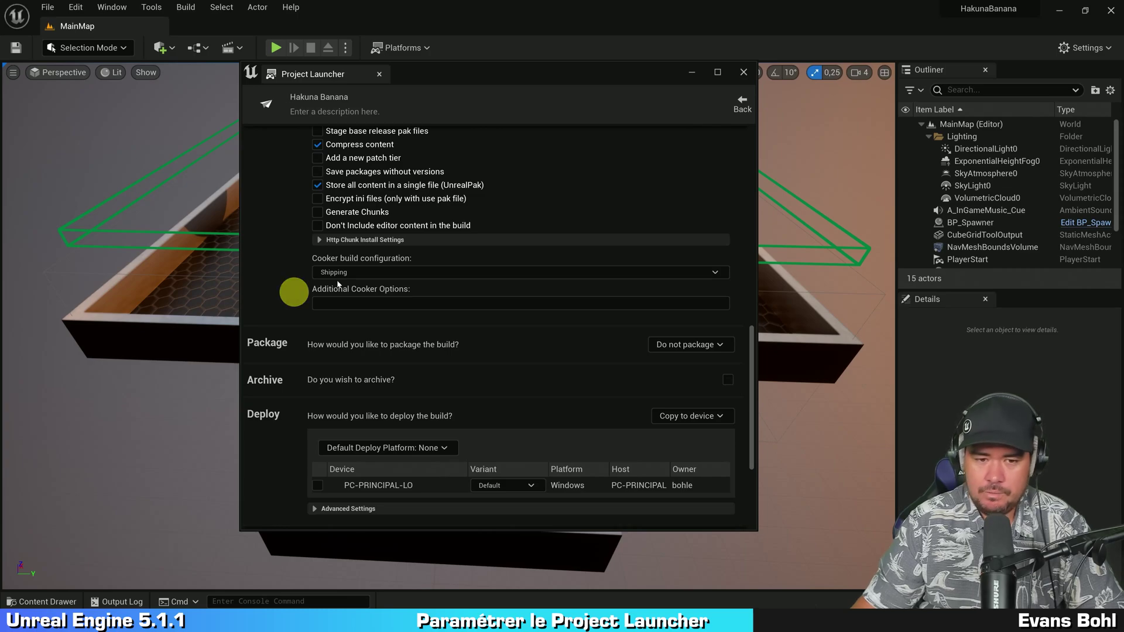
{"action": "left_click", "coordinate": [376, 272]}
{"action": "left_click", "coordinate": [269, 294]}
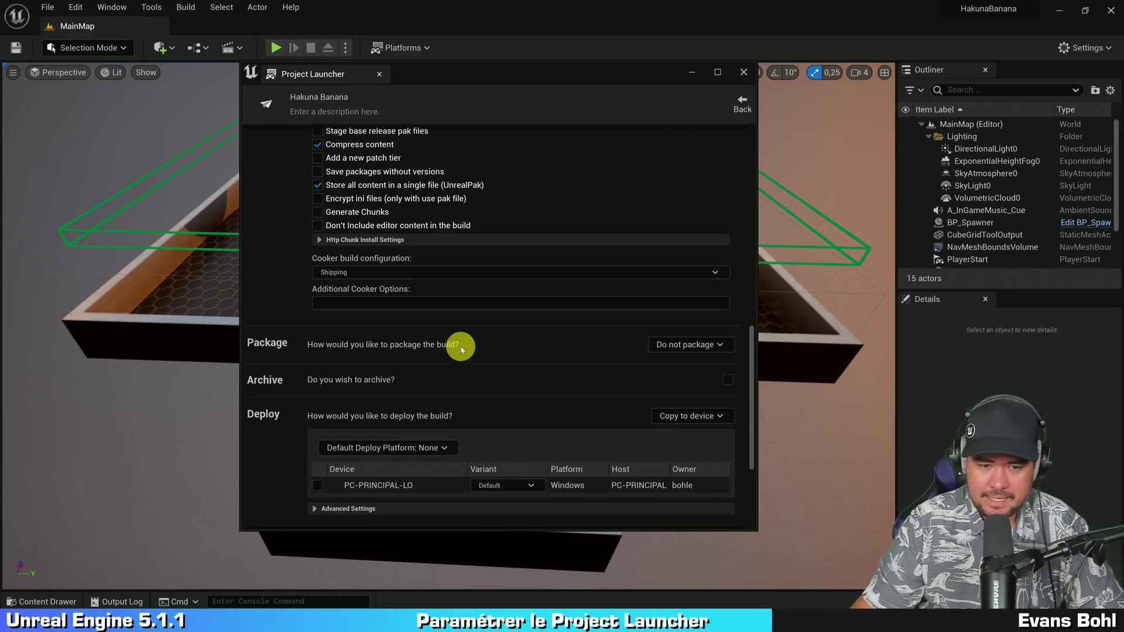
Set the profile's packaging option to Package & store locally.
{"action": "scroll", "coordinate": [460, 345], "scroll_direction": "down", "scroll_amount": 3}
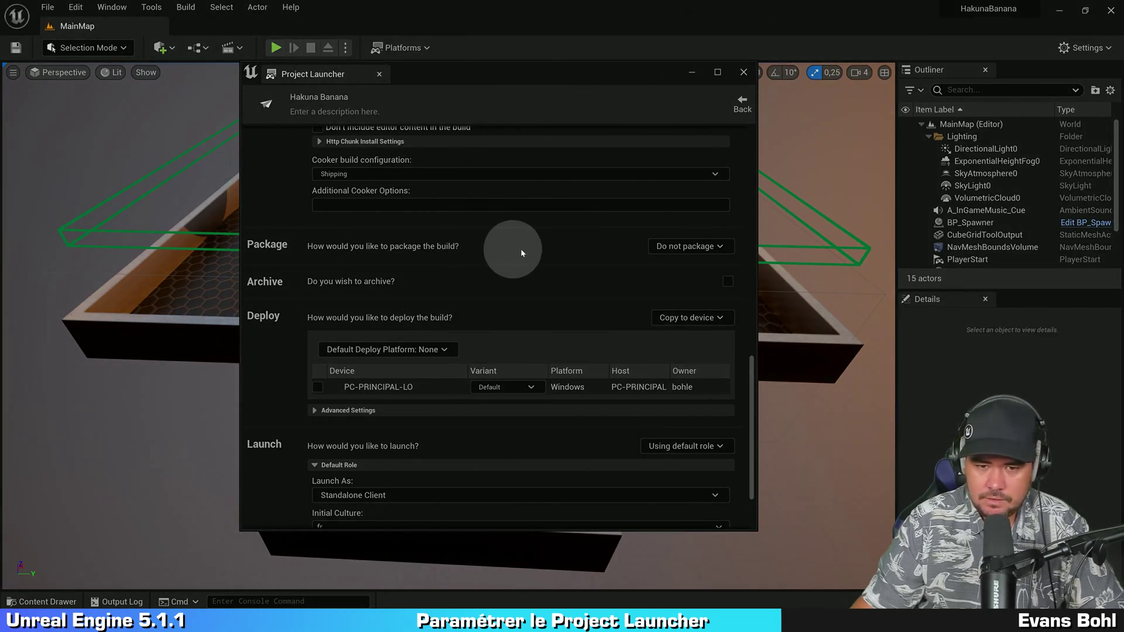
{"action": "left_click", "coordinate": [691, 247]}
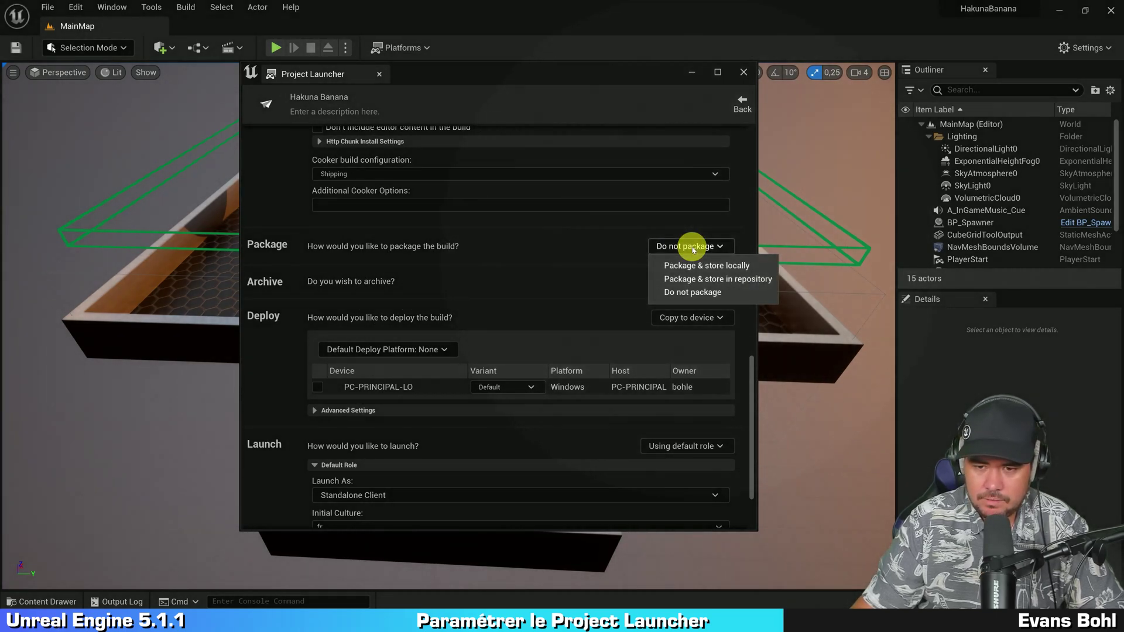
{"action": "left_click", "coordinate": [733, 266]}
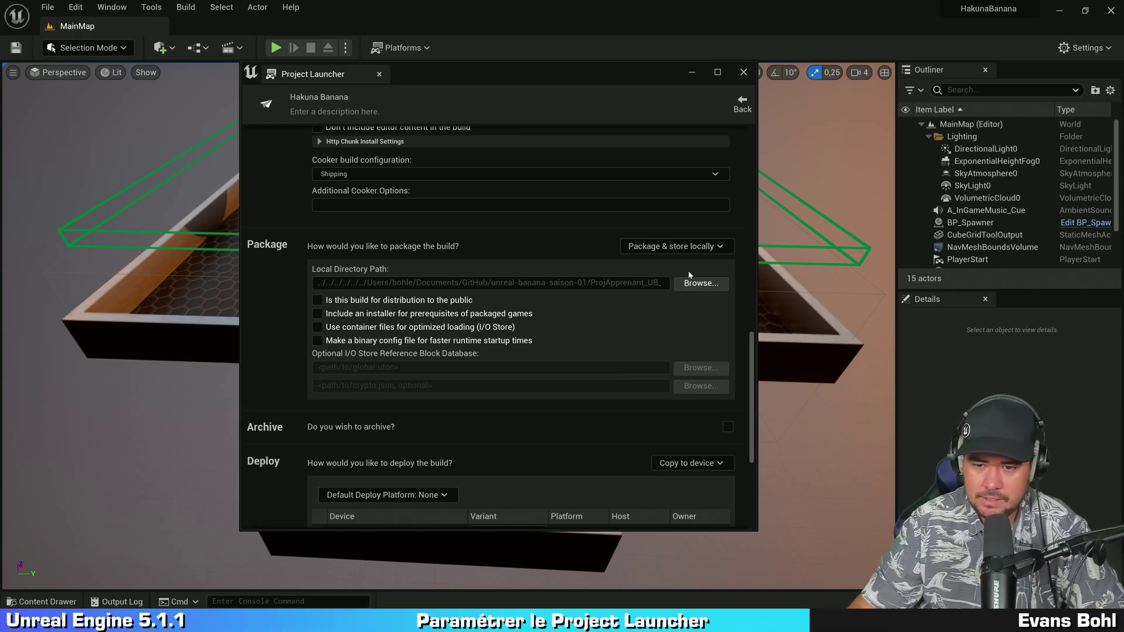
Browse for the package's local directory and create a folder named Package inside unreal-banana-saison-01.
{"action": "left_click", "coordinate": [705, 288]}
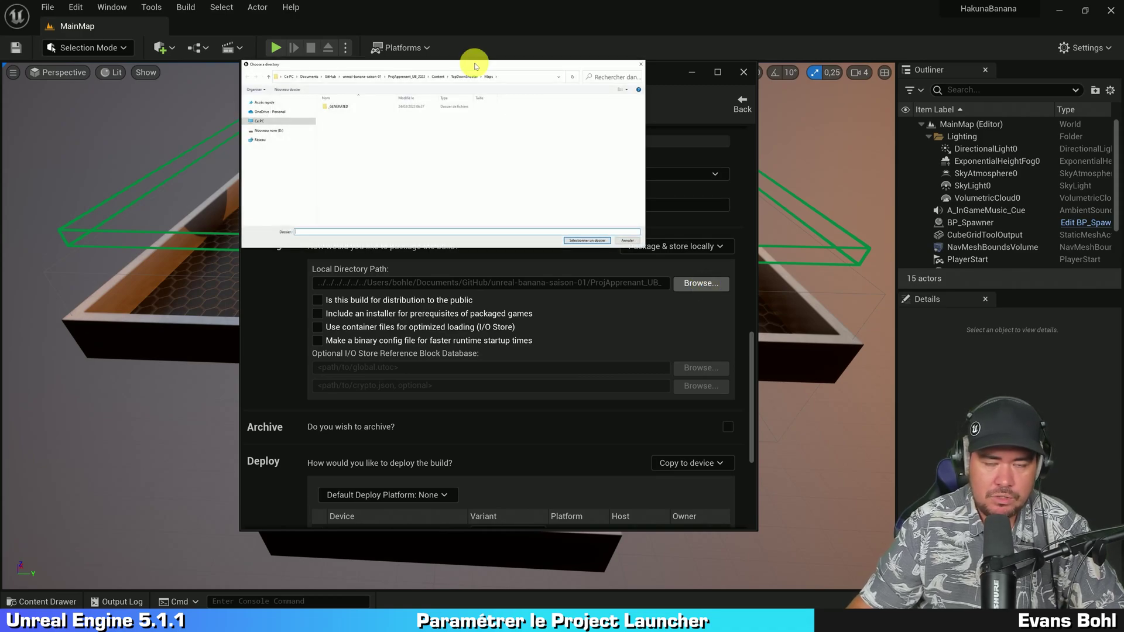
{"action": "left_click_drag", "start_coordinate": [477, 65], "coordinate": [488, 111]}
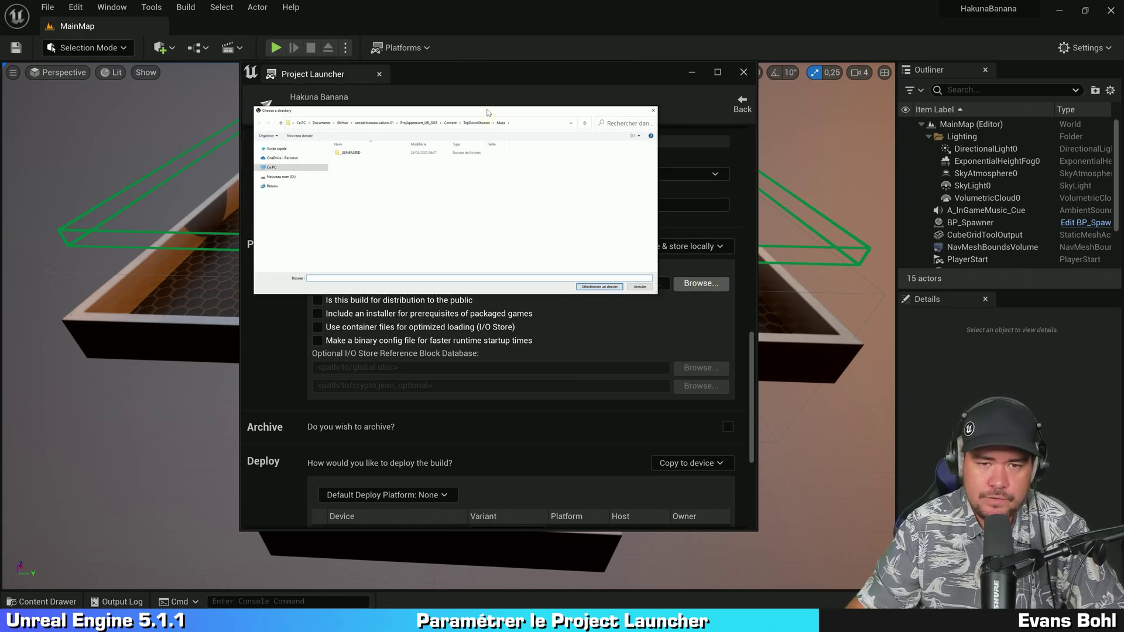
{"action": "left_click", "coordinate": [419, 123]}
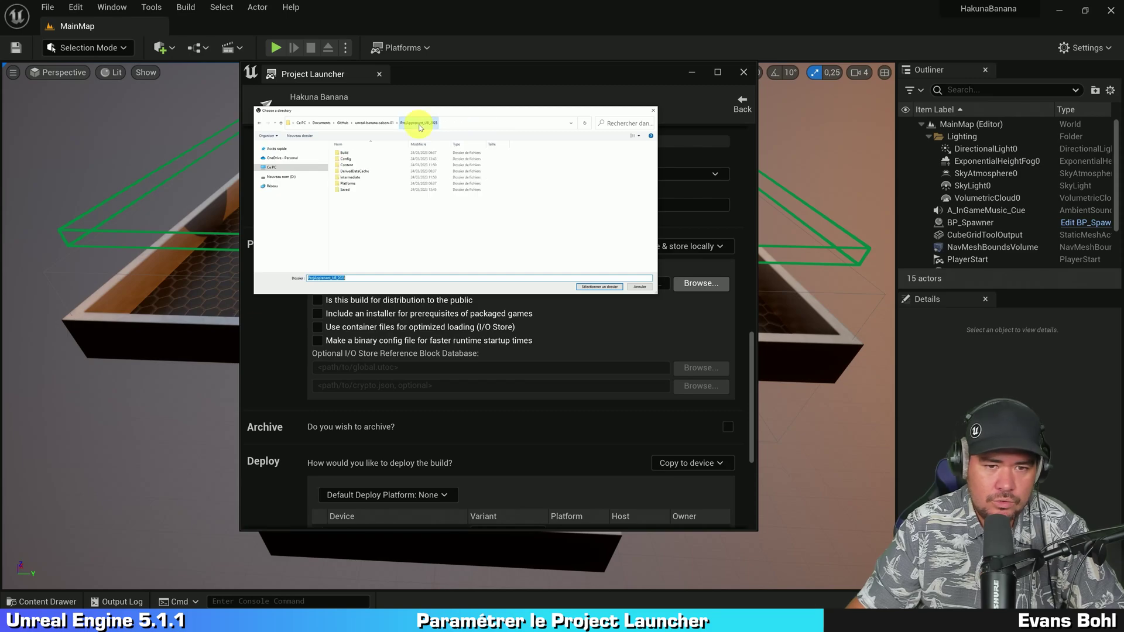
{"action": "left_click", "coordinate": [373, 123]}
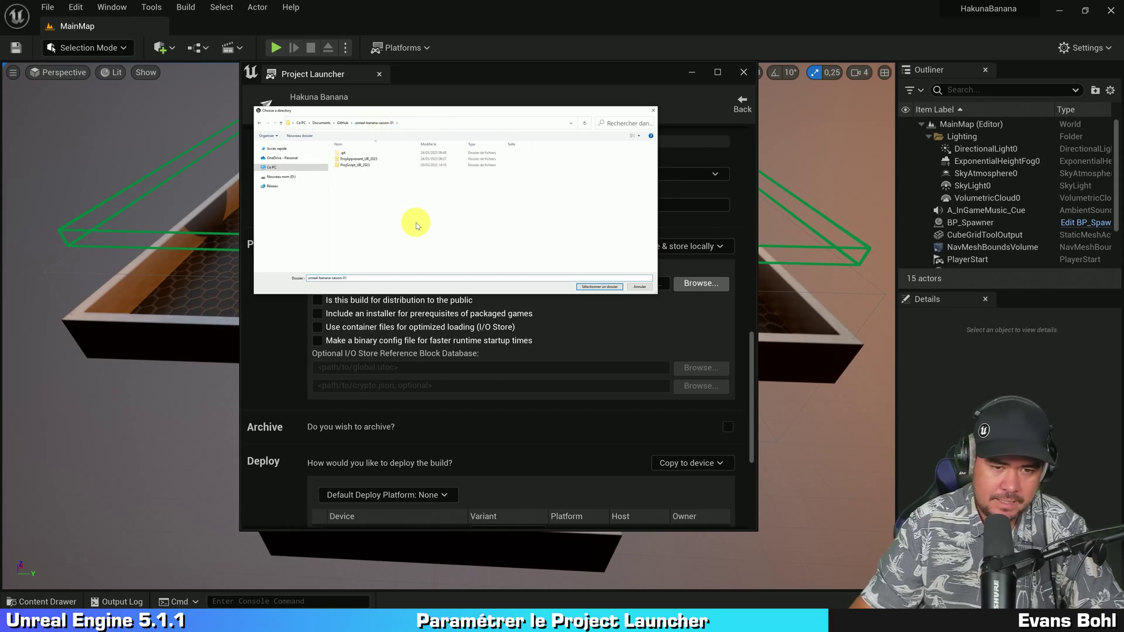
{"action": "key", "text": "ctrl+shift+n"}
{"action": "type", "text": "P"}
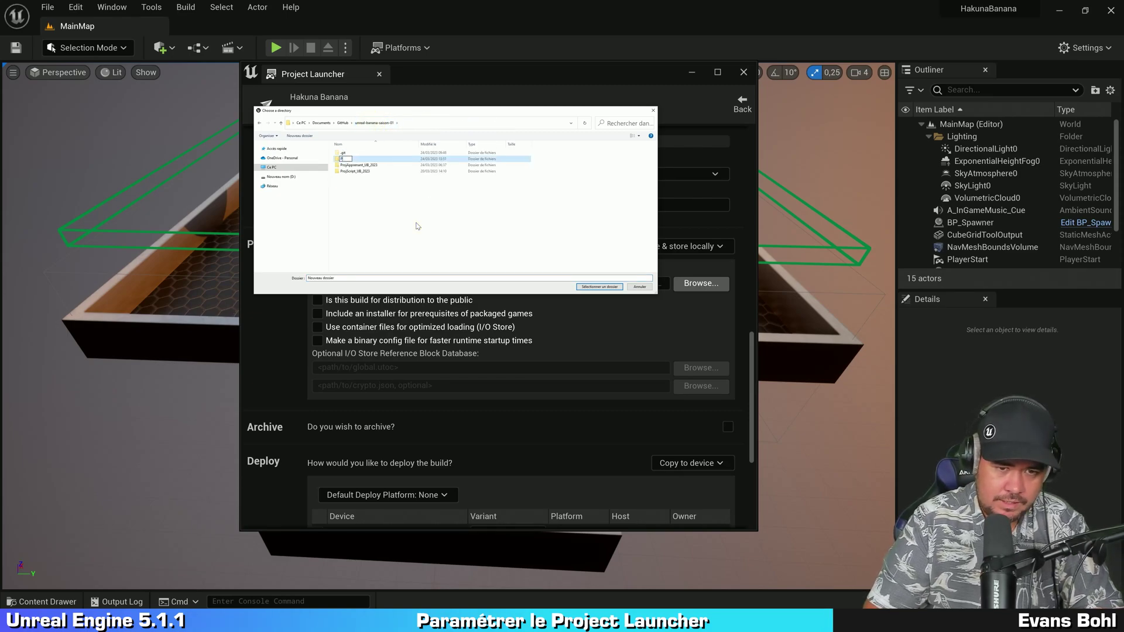
{"action": "type", "text": "ackage"}
{"action": "key", "text": "Return"}
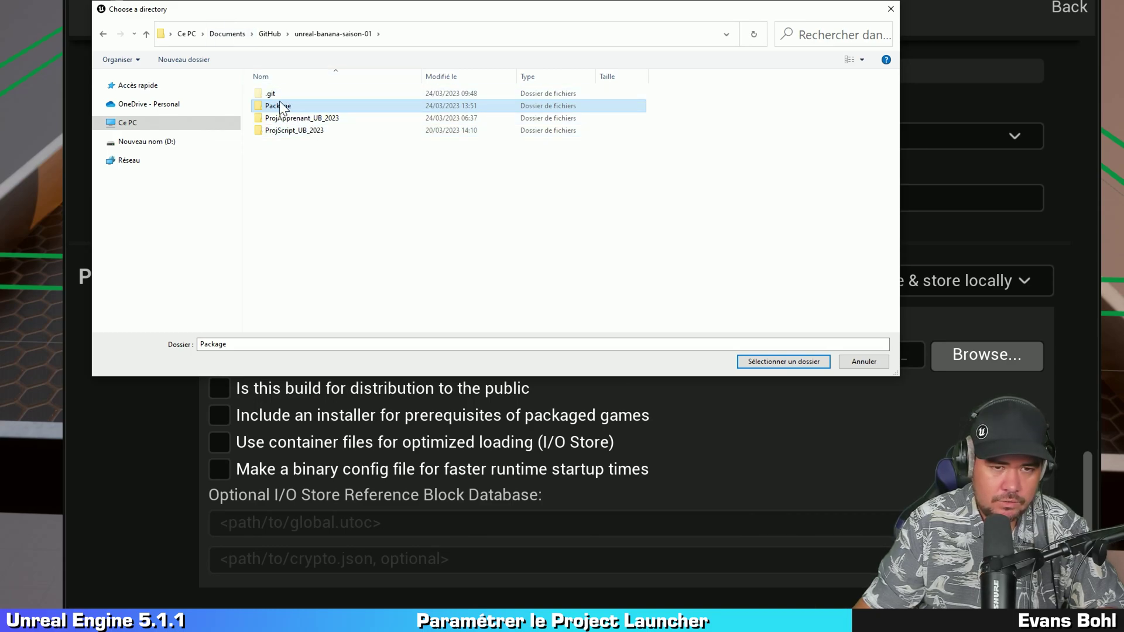
Choose the new Package folder as the package's local directory and set the profile's deployment option to Do not deploy.
{"action": "double_click", "coordinate": [281, 107]}
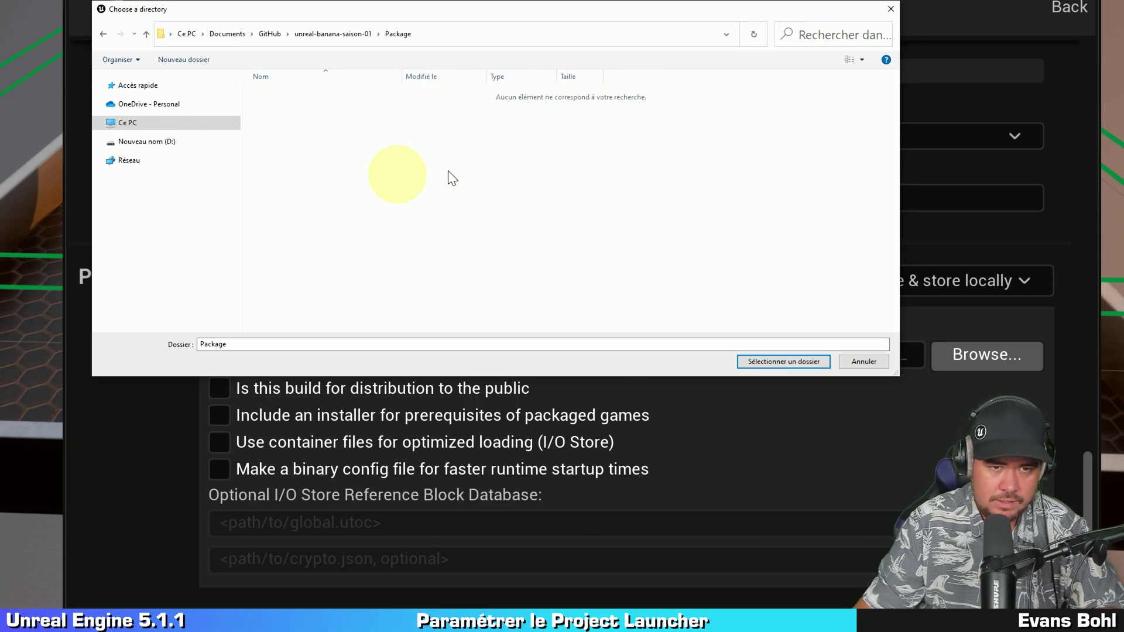
{"action": "left_click", "coordinate": [763, 355]}
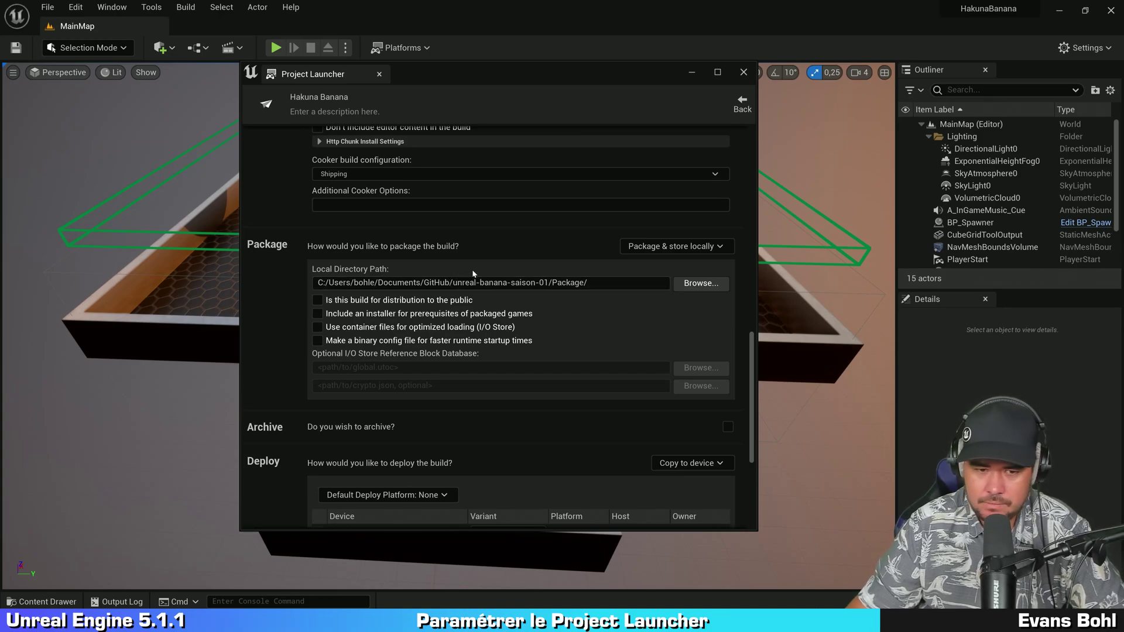
{"action": "scroll", "coordinate": [287, 275], "scroll_direction": "down", "scroll_amount": 10}
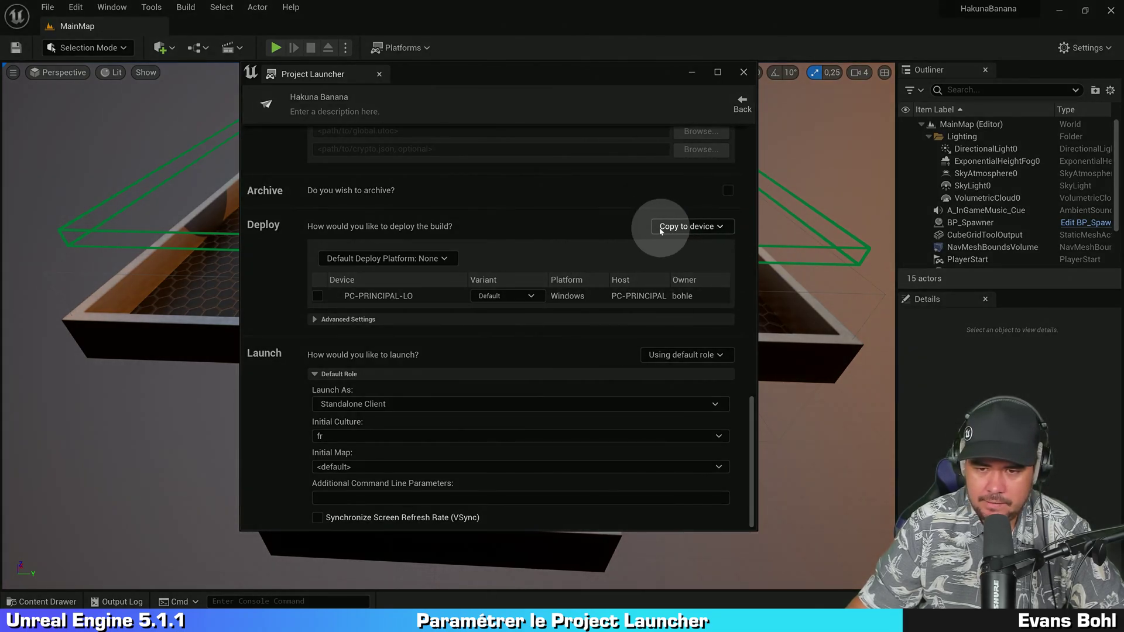
{"action": "left_click", "coordinate": [660, 228]}
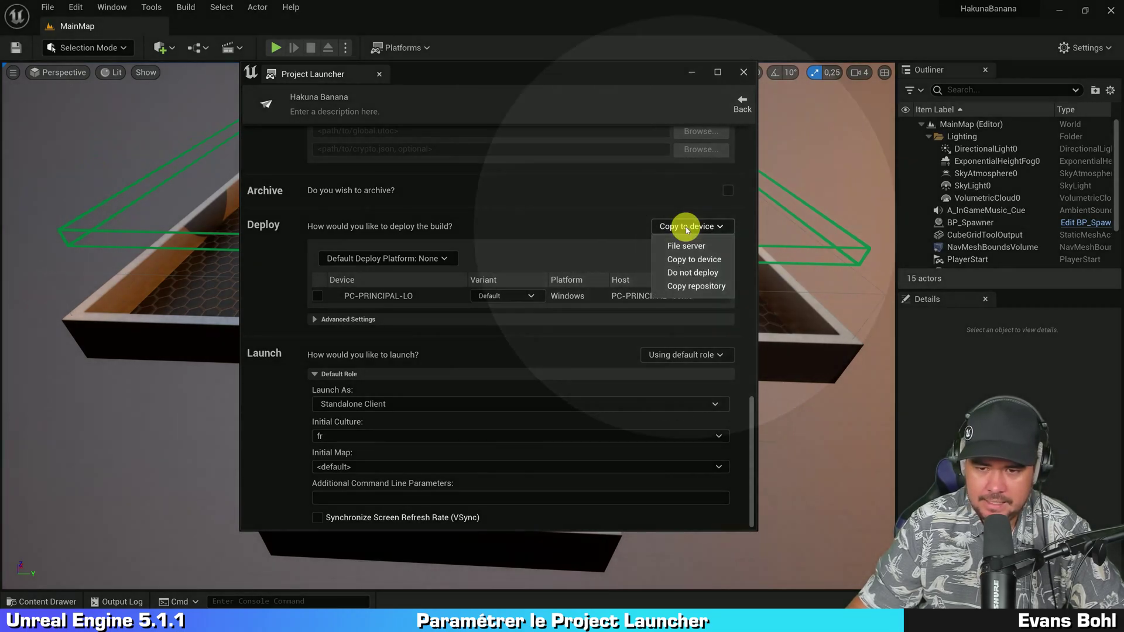
{"action": "left_click", "coordinate": [700, 273]}
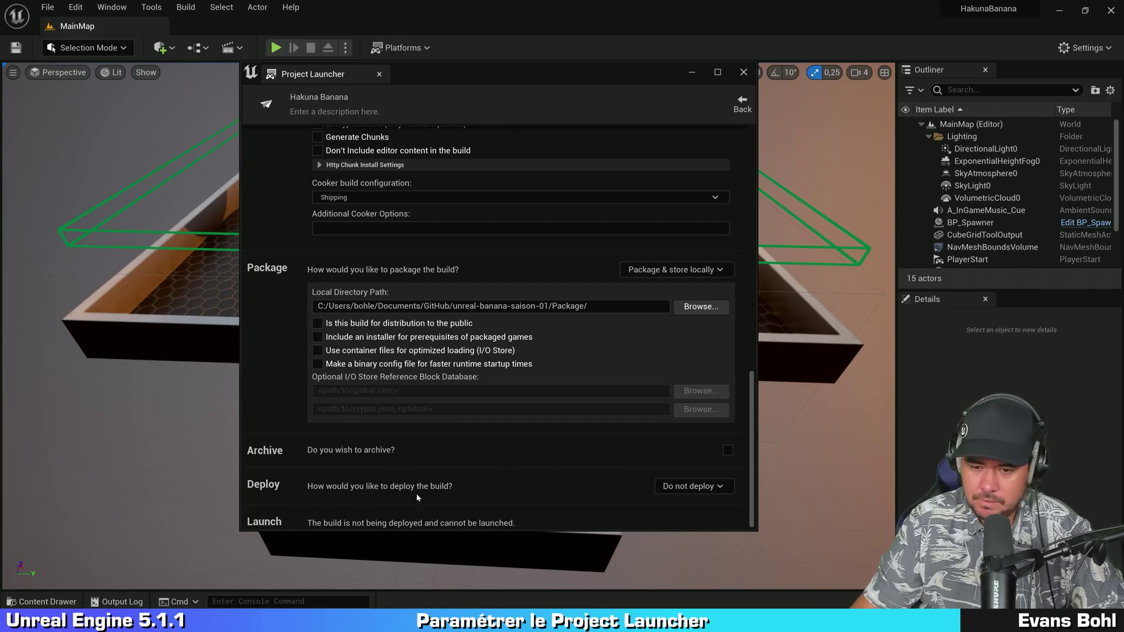
Return to the launcher's profile list and launch the Hakuna Banana custom profile.
{"action": "scroll", "coordinate": [269, 342], "scroll_direction": "up", "scroll_amount": 15}
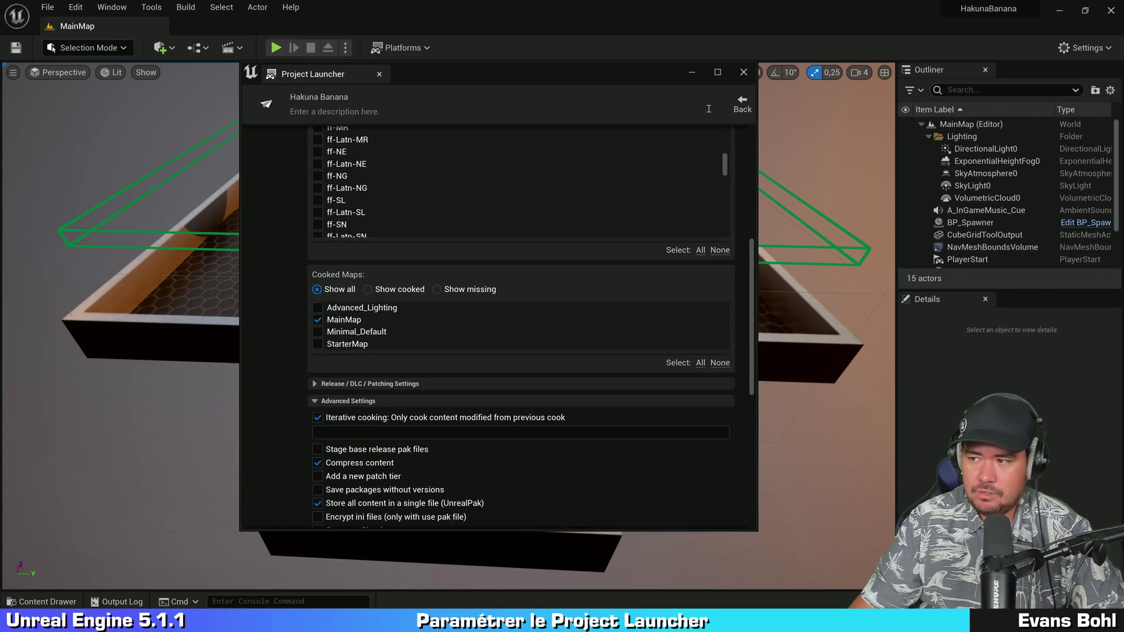
{"action": "left_click", "coordinate": [743, 106]}
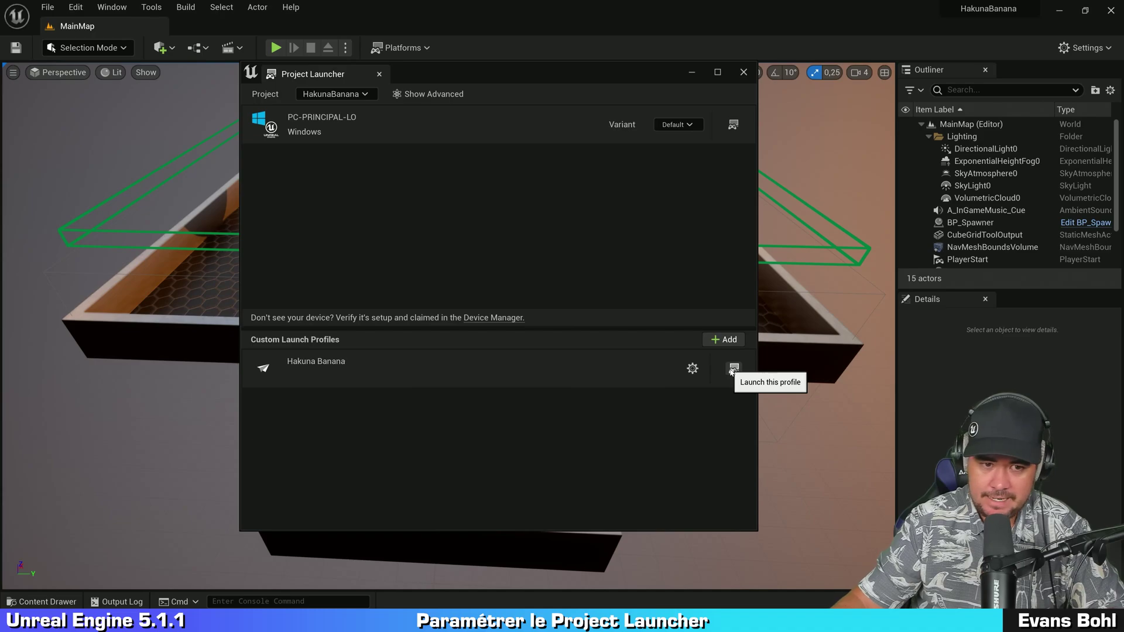
{"action": "left_click", "coordinate": [733, 368]}
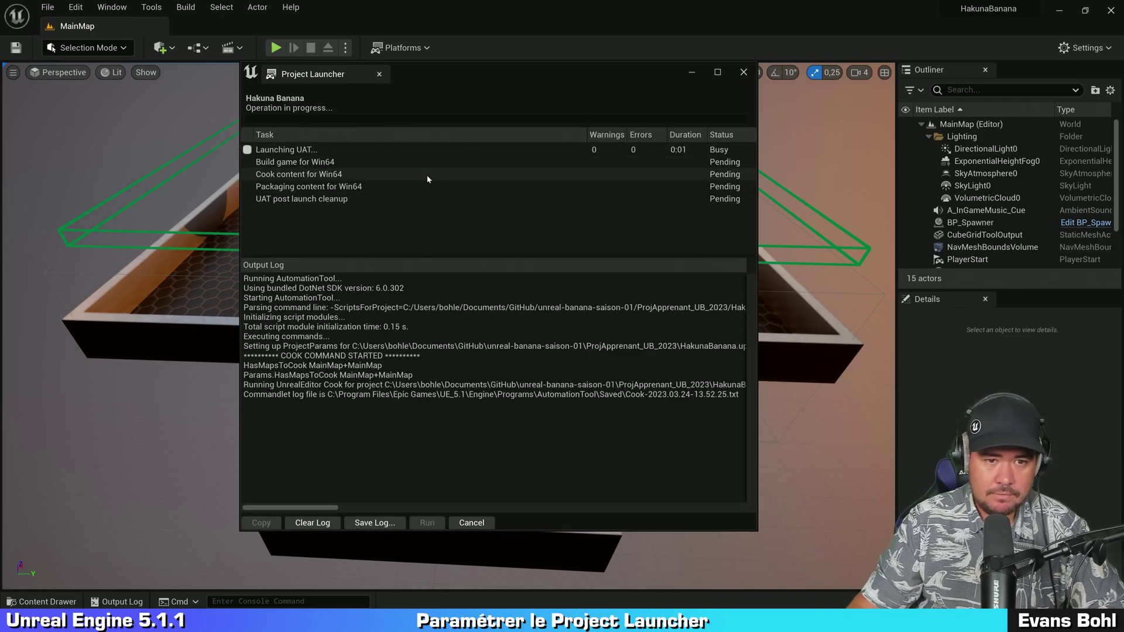
{"action": "left_click_drag", "start_coordinate": [469, 75], "coordinate": [464, 82]}
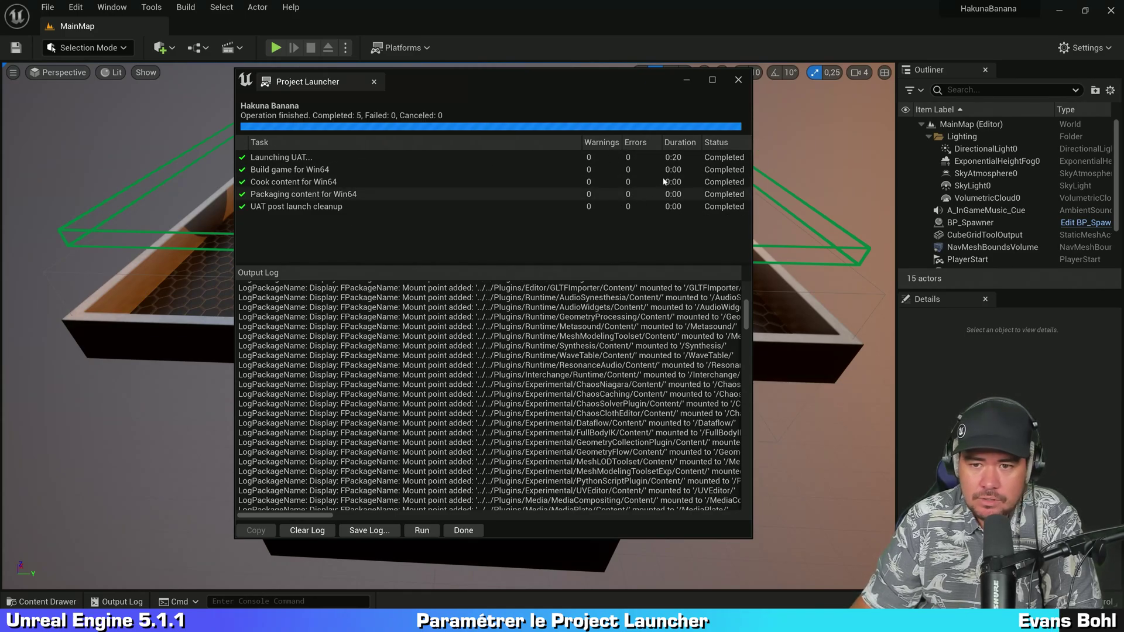
Review the duration and status of each build task and read the output log through to its end.
{"action": "left_click", "coordinate": [684, 159]}
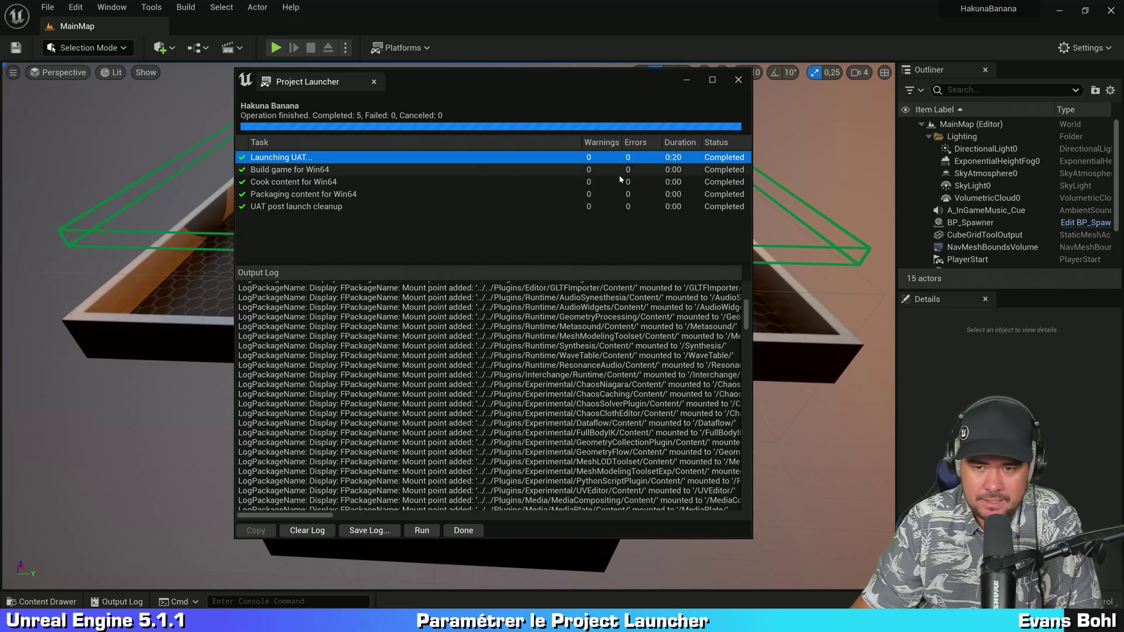
{"action": "left_click", "coordinate": [678, 170]}
{"action": "left_click", "coordinate": [679, 183]}
{"action": "left_click", "coordinate": [679, 194]}
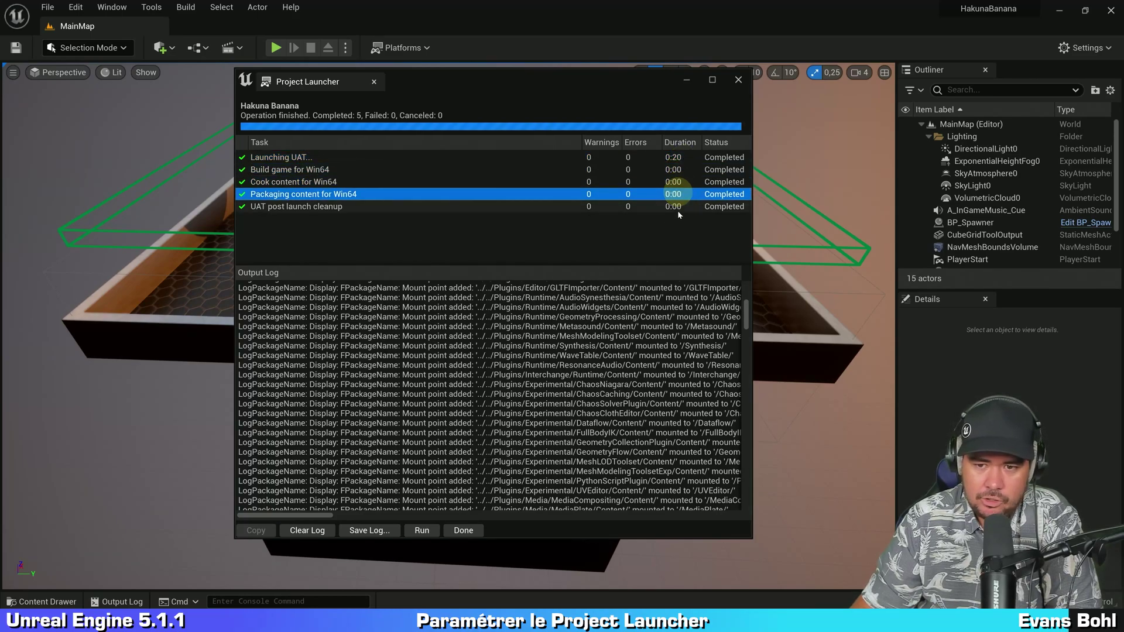
{"action": "left_click", "coordinate": [679, 207]}
{"action": "scroll", "coordinate": [632, 392], "scroll_direction": "down", "scroll_amount": 10}
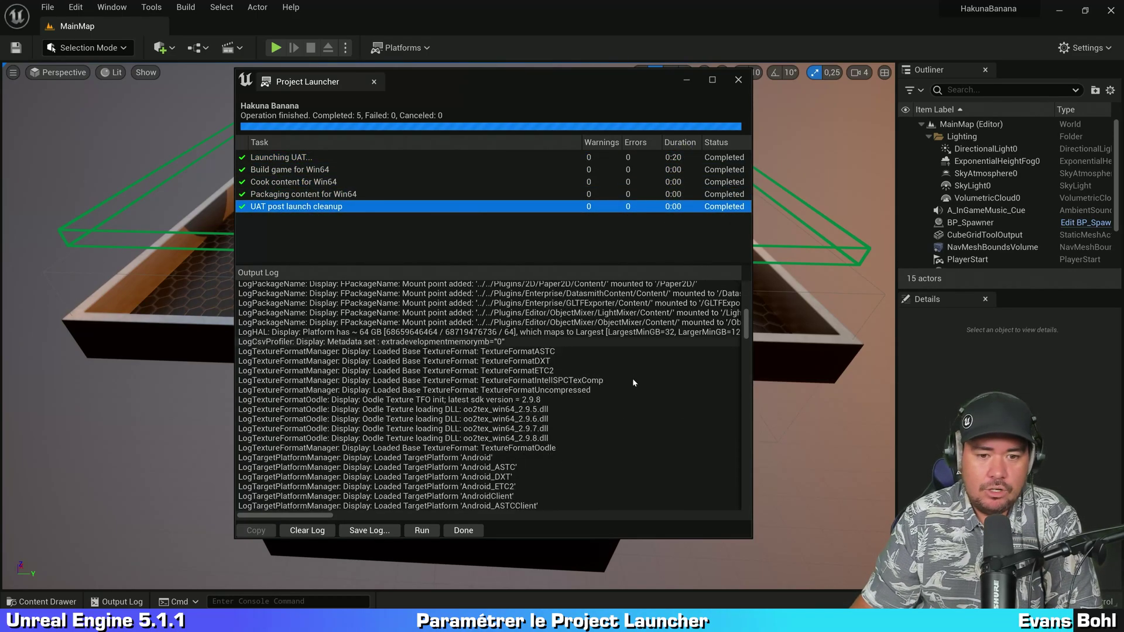
{"action": "left_click_drag", "start_coordinate": [746, 332], "coordinate": [738, 503]}
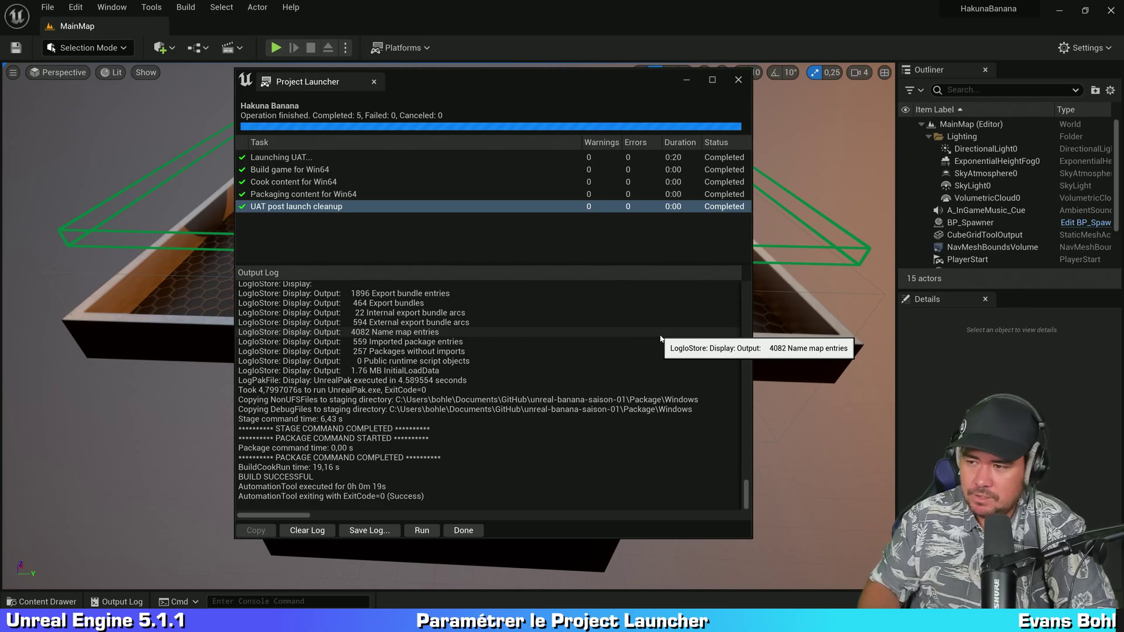
{"action": "left_click_drag", "start_coordinate": [606, 76], "coordinate": [624, 86]}
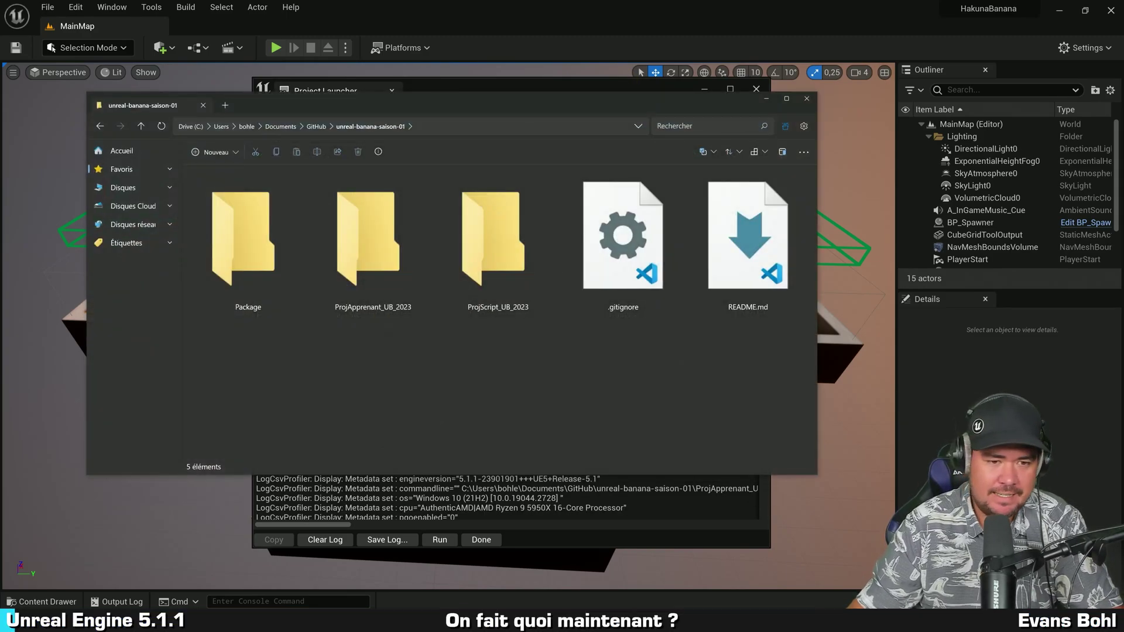
In the file explorer, open the Package folder of unreal-banana-saison-01 and its Windows subfolder.
{"action": "left_click", "coordinate": [466, 373]}
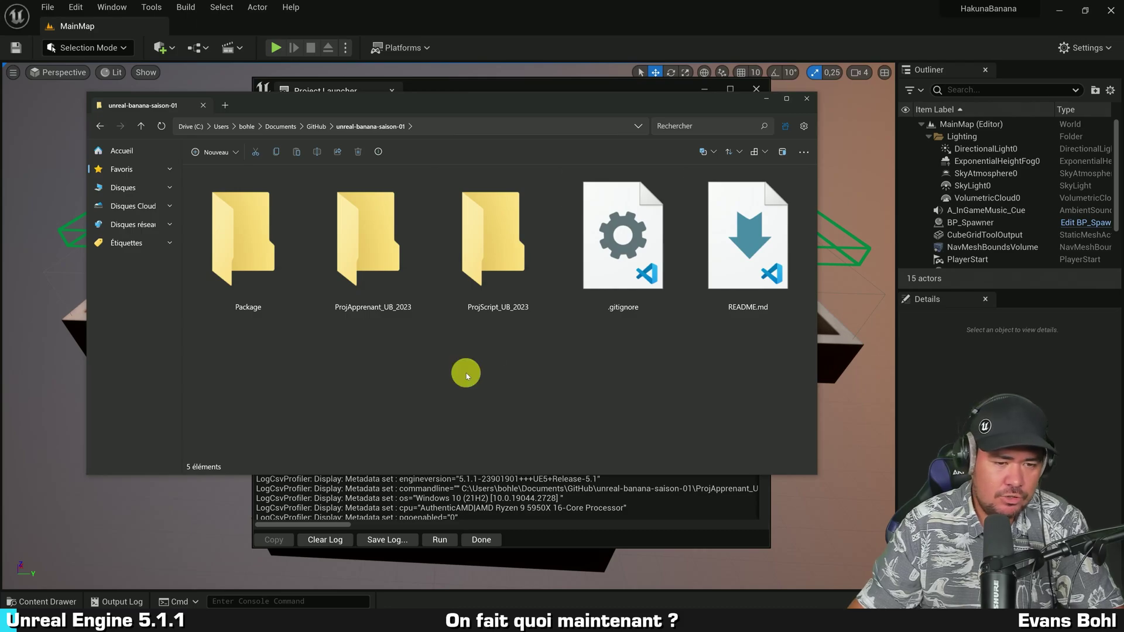
{"action": "double_click", "coordinate": [248, 244]}
{"action": "left_click", "coordinate": [266, 248]}
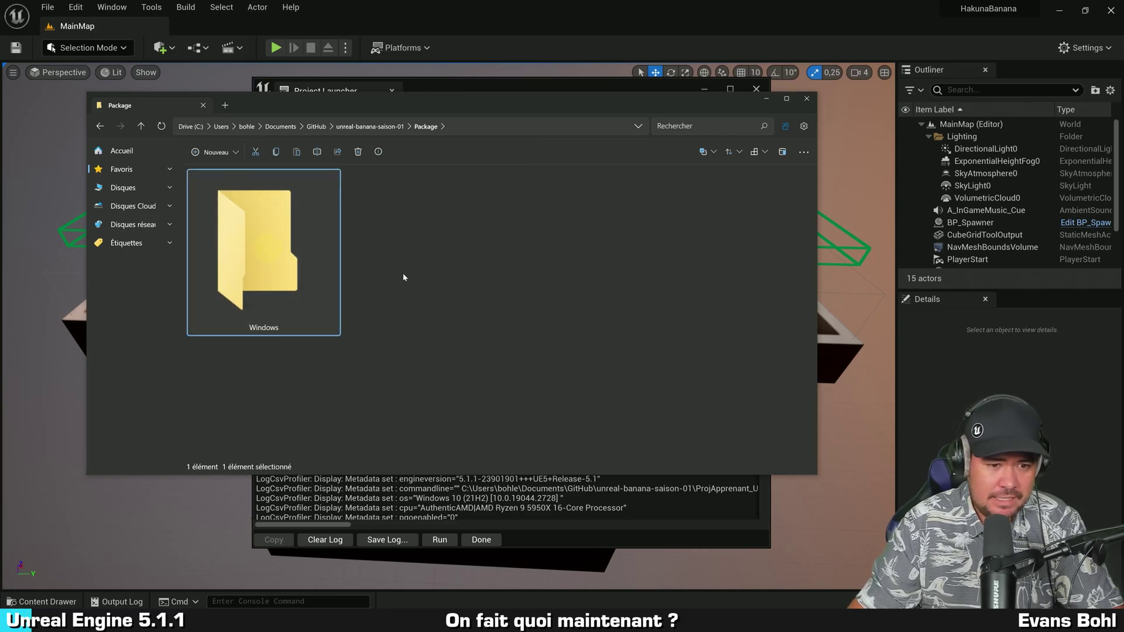
{"action": "double_click", "coordinate": [258, 236]}
{"action": "left_click", "coordinate": [483, 247]}
Examine the packaged files in the Windows folder, particularly HakunaBanana.exe and the items around it.
{"action": "left_click_drag", "start_coordinate": [484, 248], "coordinate": [518, 187]}
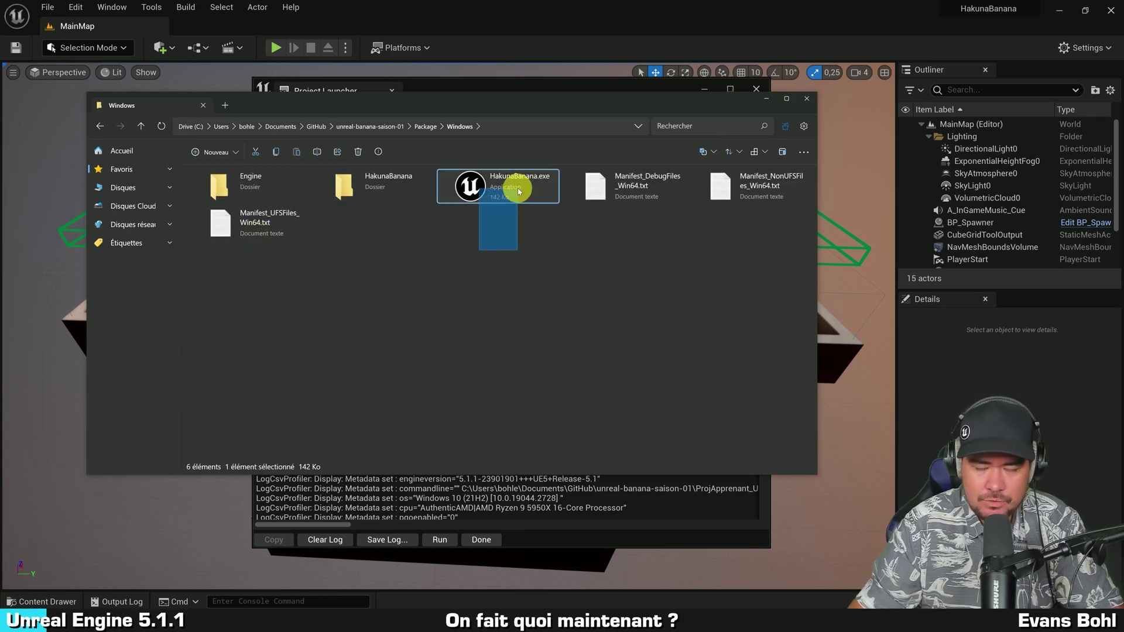
{"action": "left_click_drag", "start_coordinate": [237, 296], "coordinate": [706, 195]}
{"action": "left_click", "coordinate": [675, 282]}
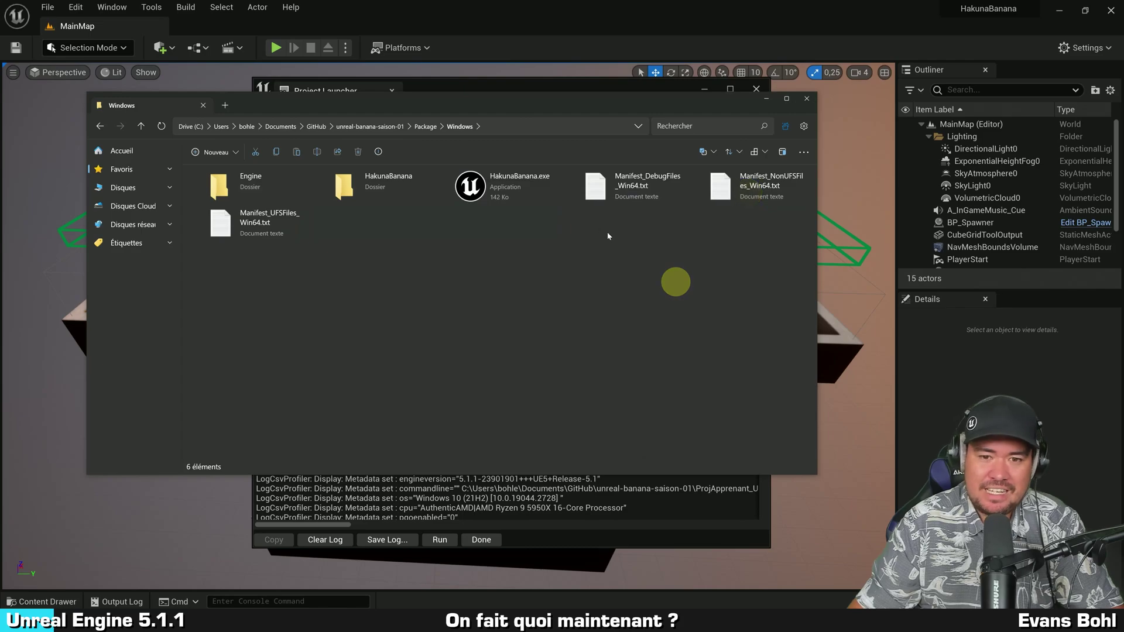
{"action": "left_click", "coordinate": [518, 188]}
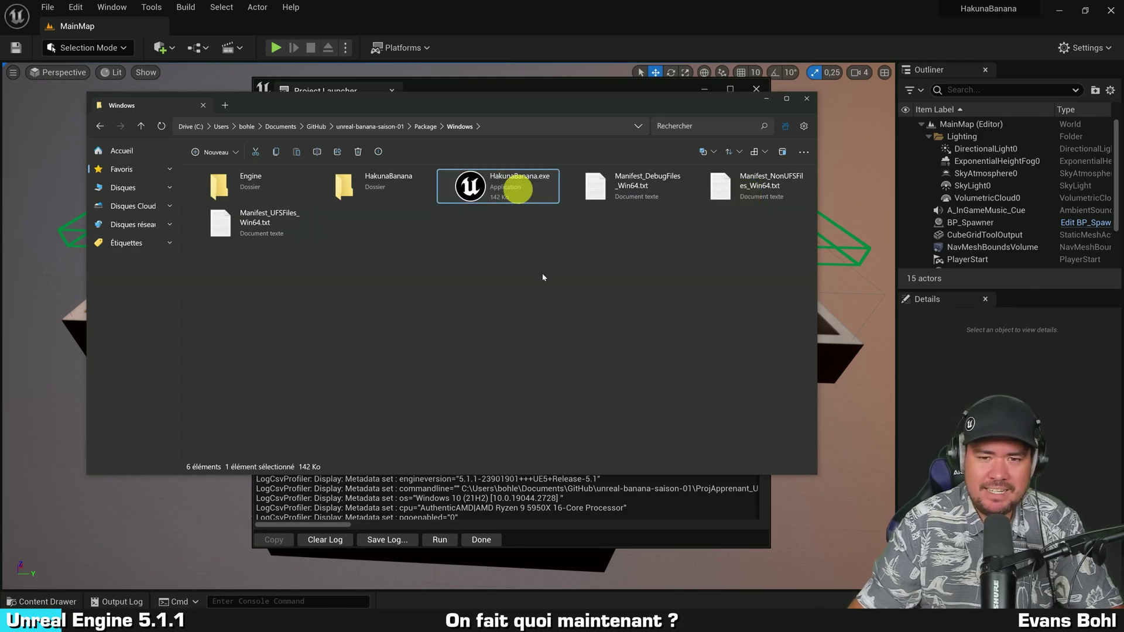
{"action": "left_click", "coordinate": [543, 311]}
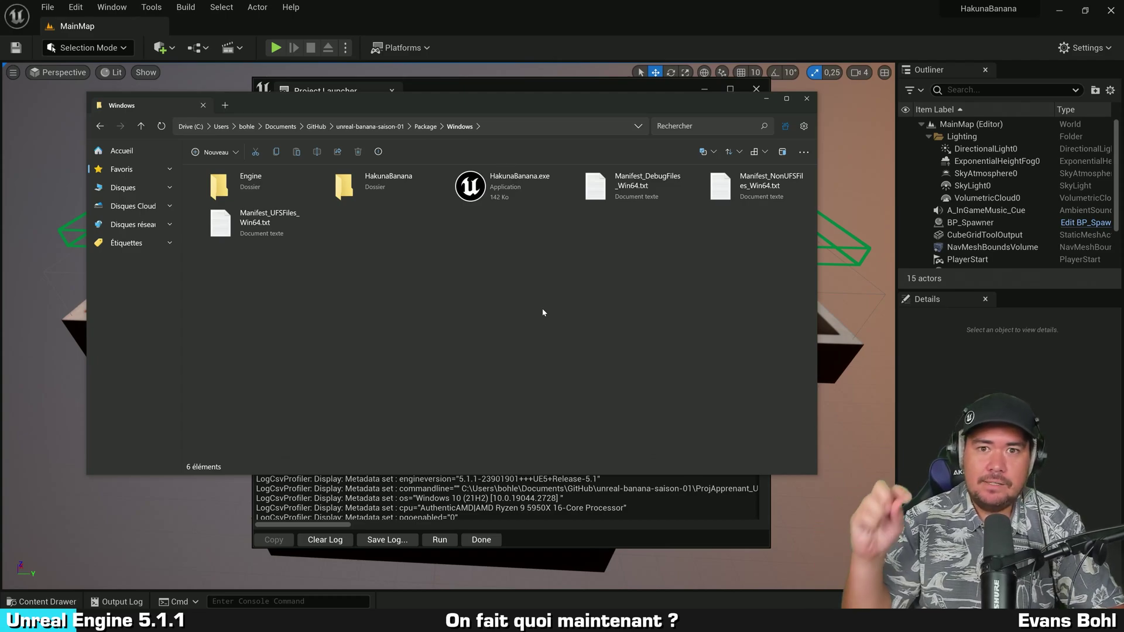
{"action": "left_click_drag", "start_coordinate": [486, 248], "coordinate": [530, 176]}
{"action": "left_click", "coordinate": [506, 322]}
Go back to the Package folder to inspect the Windows build folder and reopen it.
{"action": "key", "text": "alt+Left"}
{"action": "left_click", "coordinate": [401, 297]}
{"action": "left_click", "coordinate": [267, 254]}
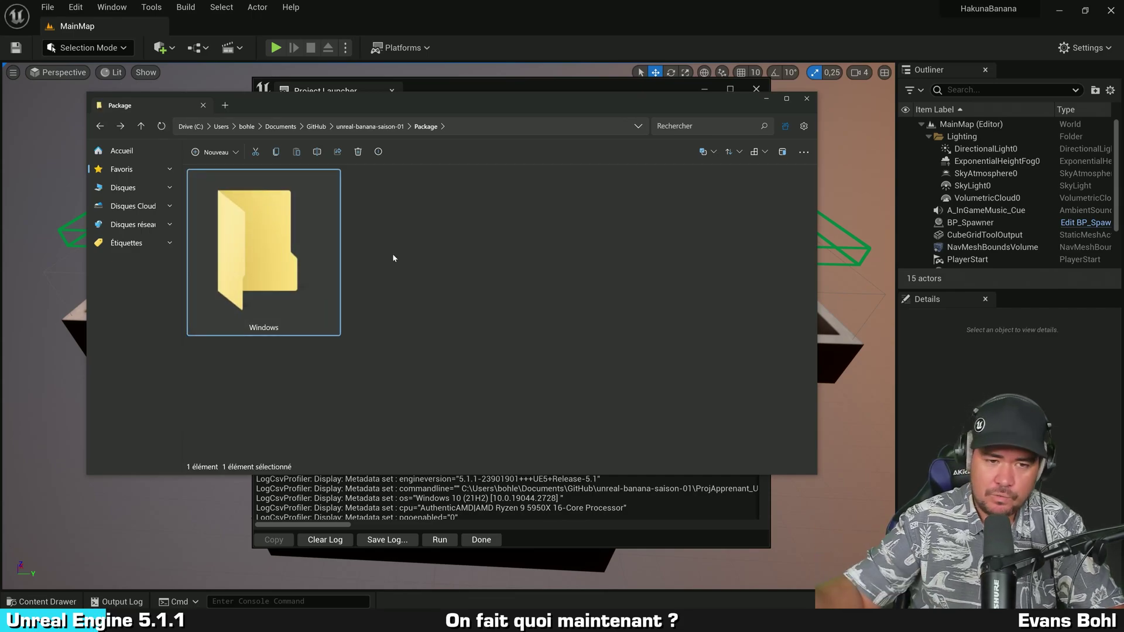
{"action": "left_click", "coordinate": [439, 241]}
{"action": "double_click", "coordinate": [275, 225]}
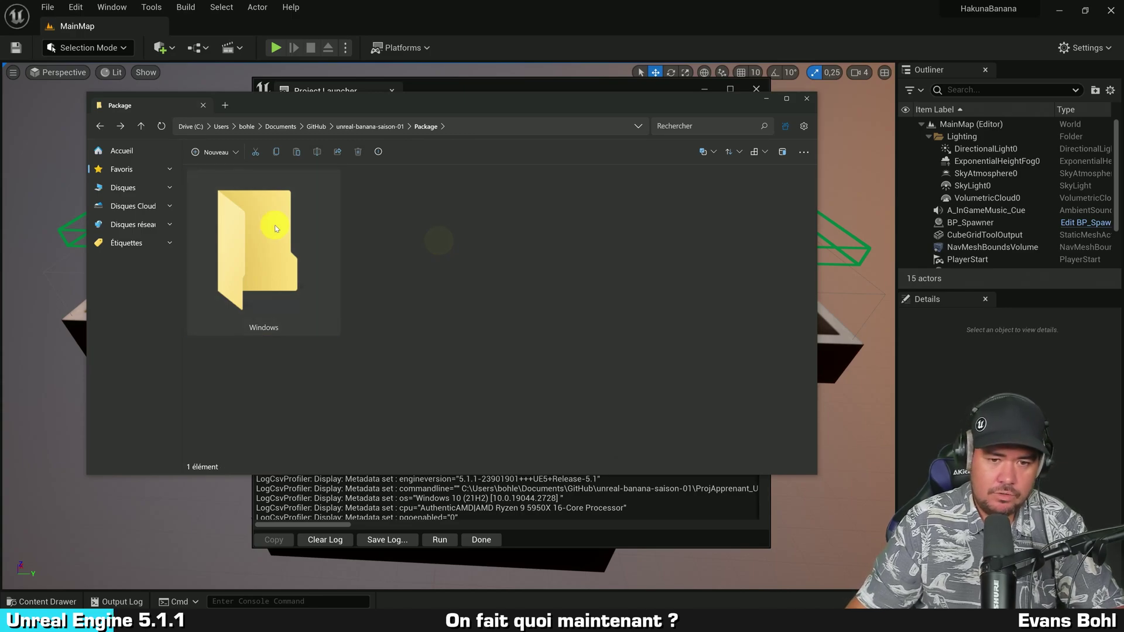
Run HakunaBanana.exe from the Windows build folder.
{"action": "left_click", "coordinate": [482, 296]}
{"action": "left_click", "coordinate": [520, 178]}
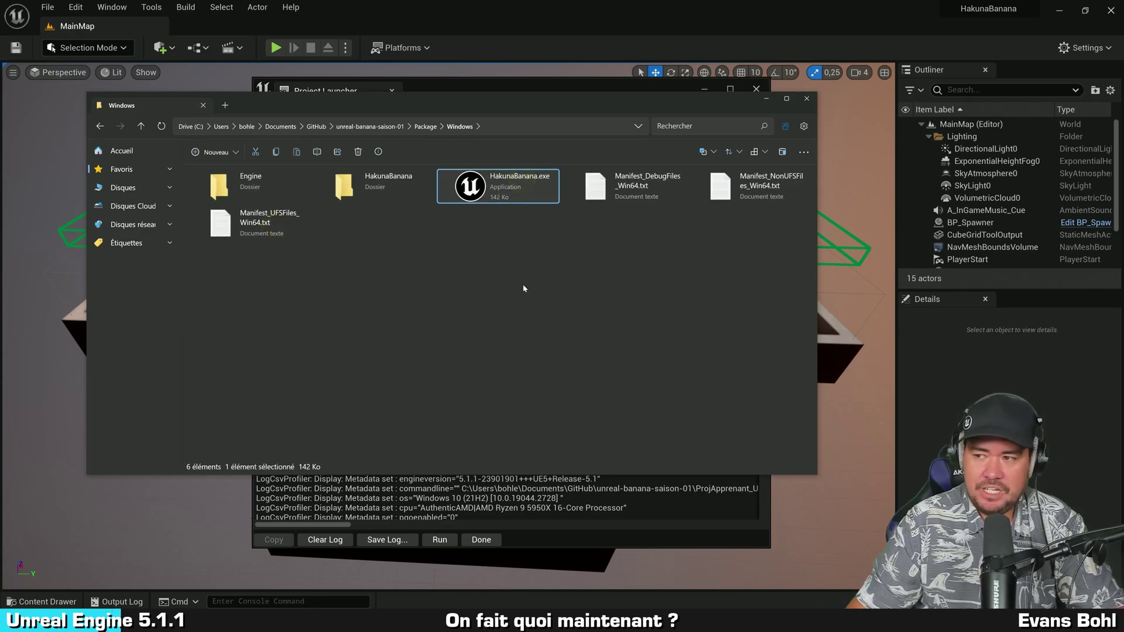
{"action": "left_click", "coordinate": [515, 271]}
{"action": "left_click", "coordinate": [507, 185]}
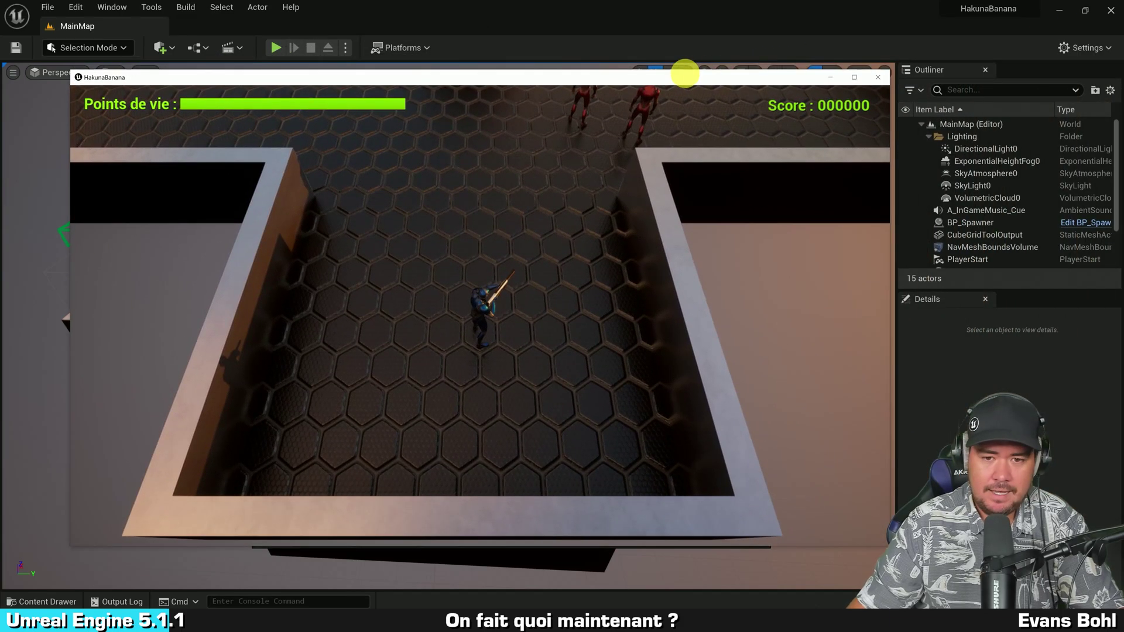
Playtest the packaged game by moving the character through the arena and shooting enemies, and quit the game.
{"action": "left_click", "coordinate": [650, 243]}
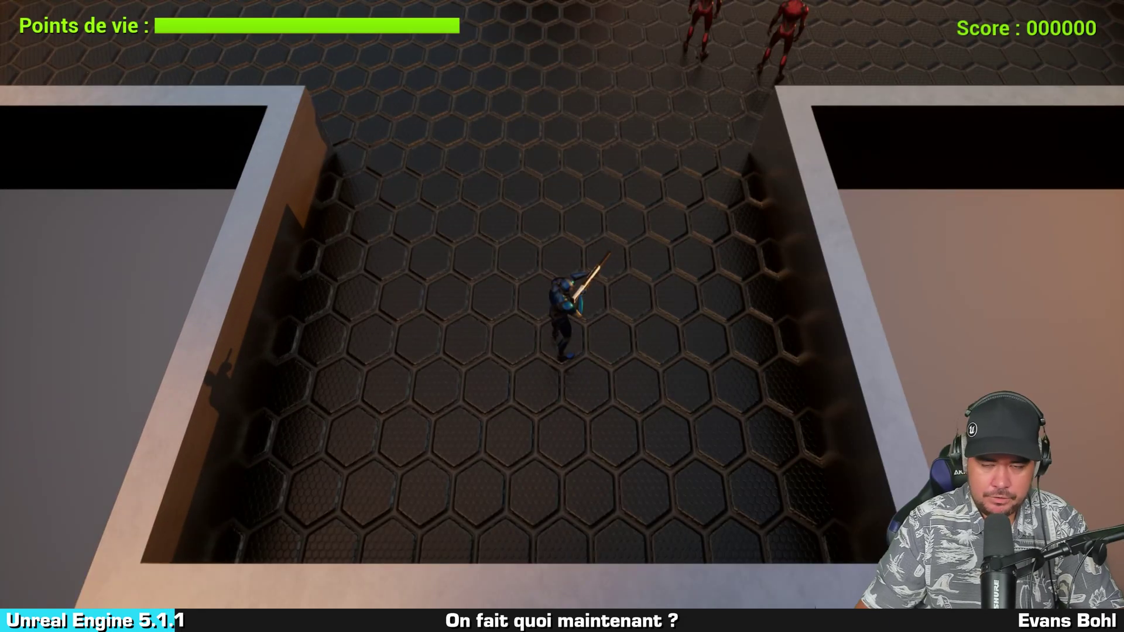
{"action": "left_click", "coordinate": [525, 262]}
{"action": "left_click", "coordinate": [676, 229]}
{"action": "mouse_move", "coordinate": [836, 199]}
{"action": "left_mouse_down"}
{"action": "mouse_move", "coordinate": [914, 375]}
{"action": "mouse_move", "coordinate": [568, 462]}
{"action": "mouse_move", "coordinate": [395, 345]}
{"action": "mouse_move", "coordinate": [343, 339]}
{"action": "mouse_move", "coordinate": [644, 174]}
{"action": "left_mouse_up"}
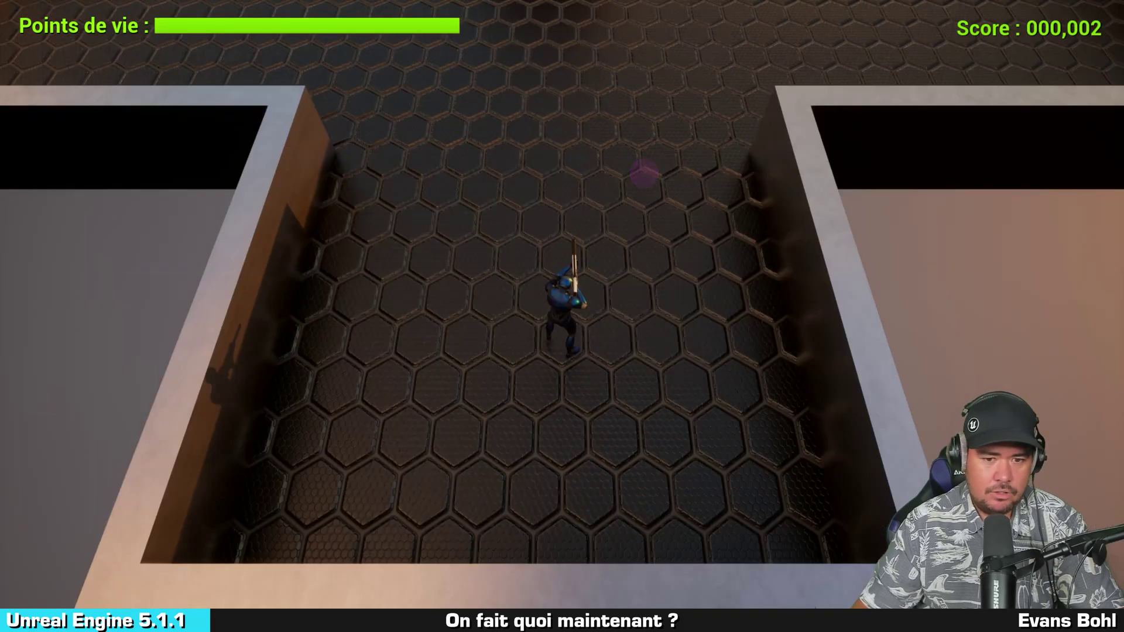
{"action": "key", "text": "d"}
{"action": "key", "text": "w"}
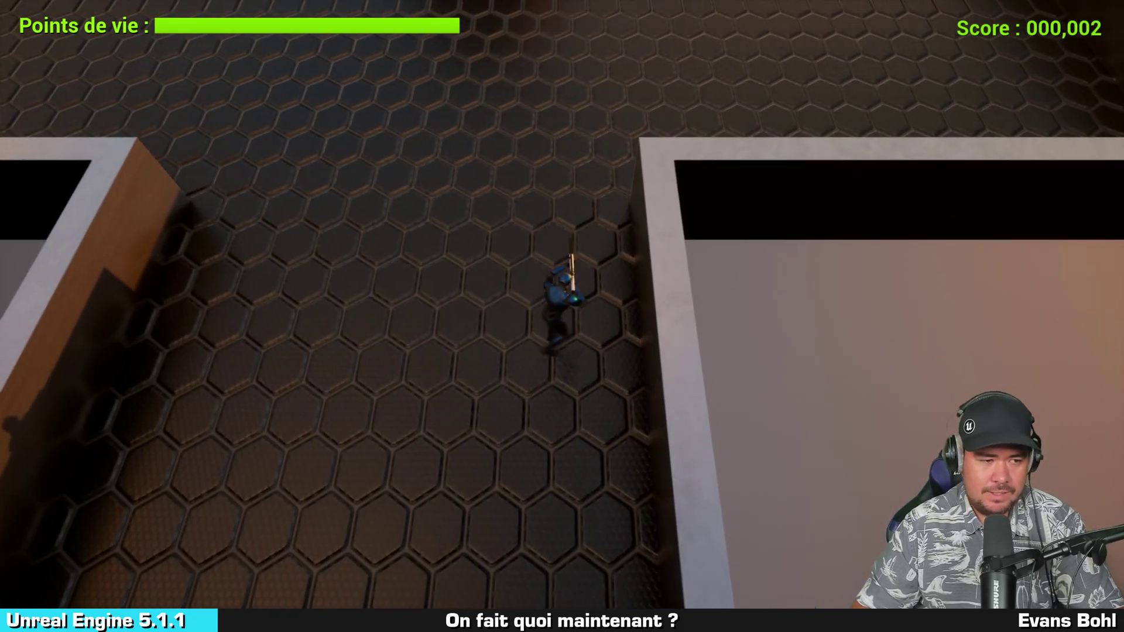
{"action": "key", "text": "a"}
{"action": "key", "text": "w"}
{"action": "key", "text": "w"}
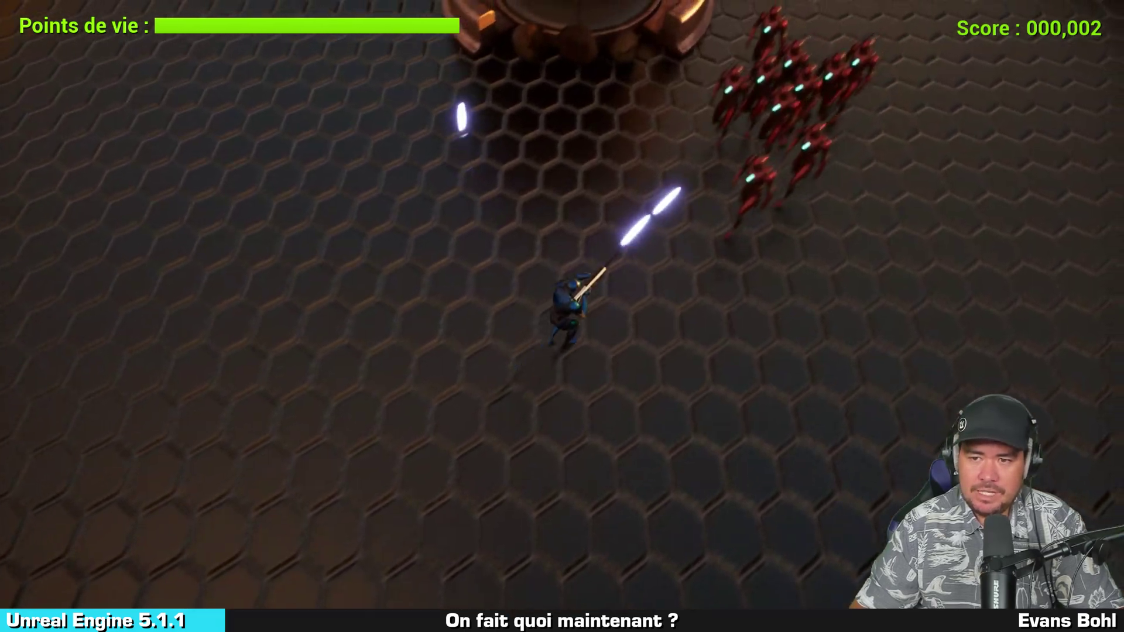
{"action": "key", "text": "s"}
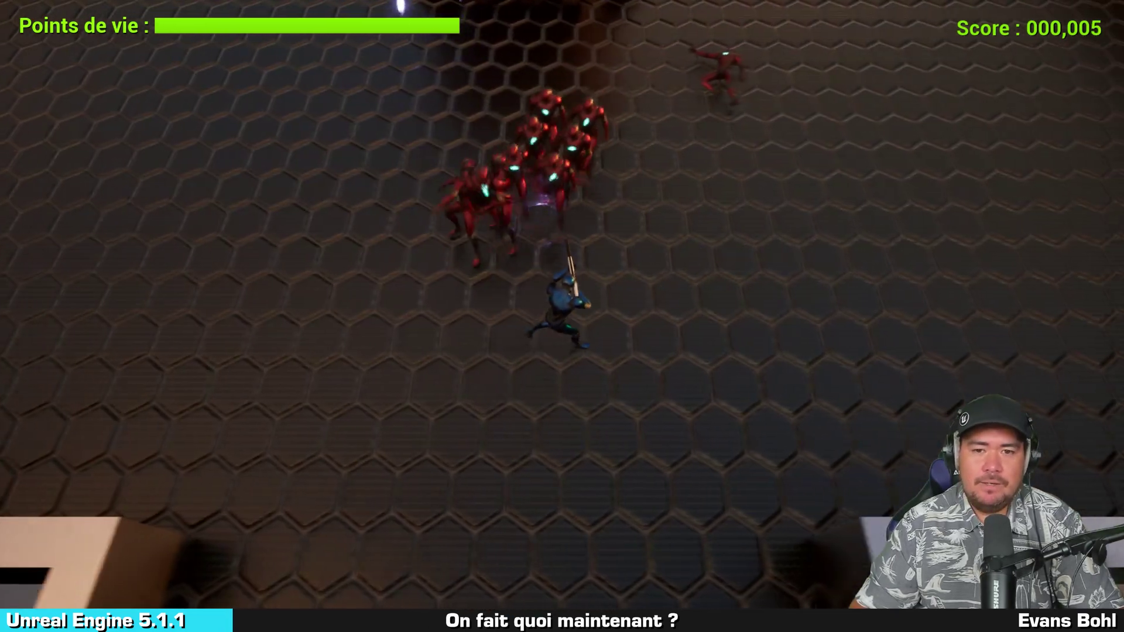
{"action": "key", "text": "s"}
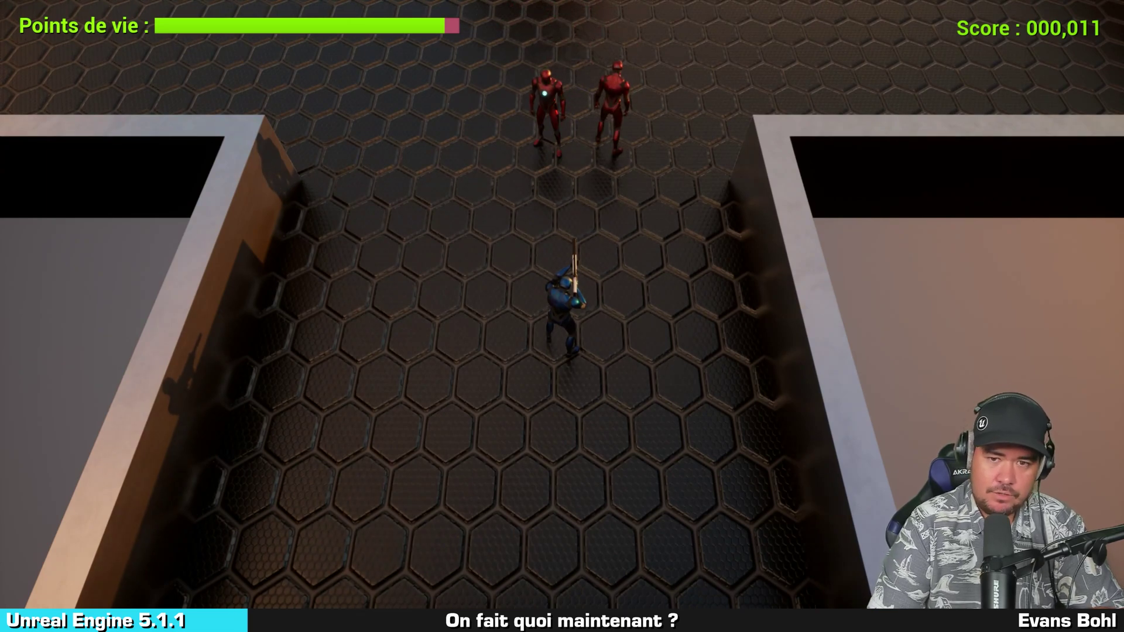
{"action": "key", "text": "alt+F4"}
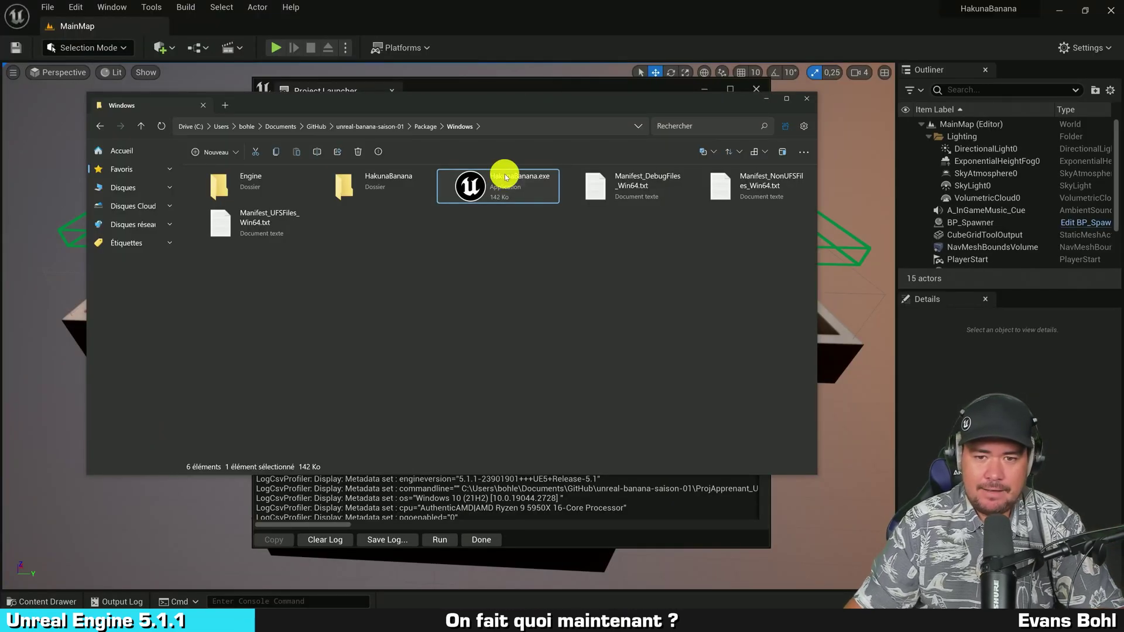